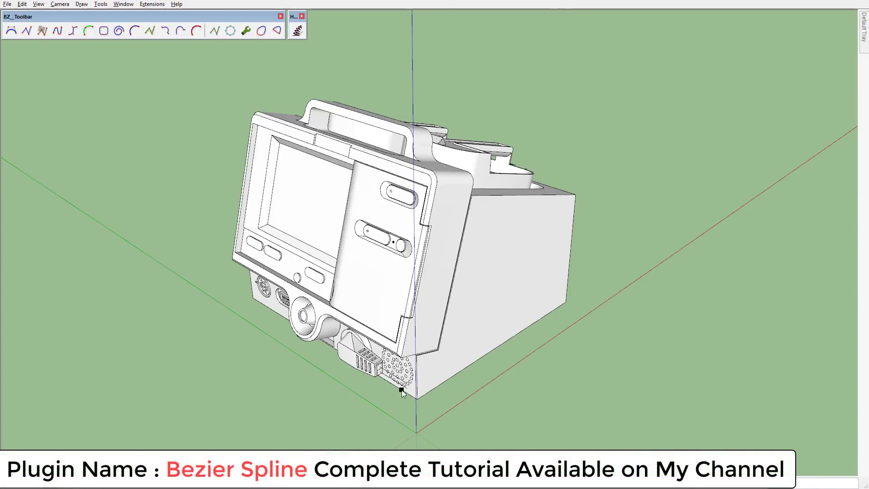
- Start the Bezier cable at the front connector, with points at the origin and just below it
scroll(380, 378, up, 5)
scroll(329, 275, up, 3)
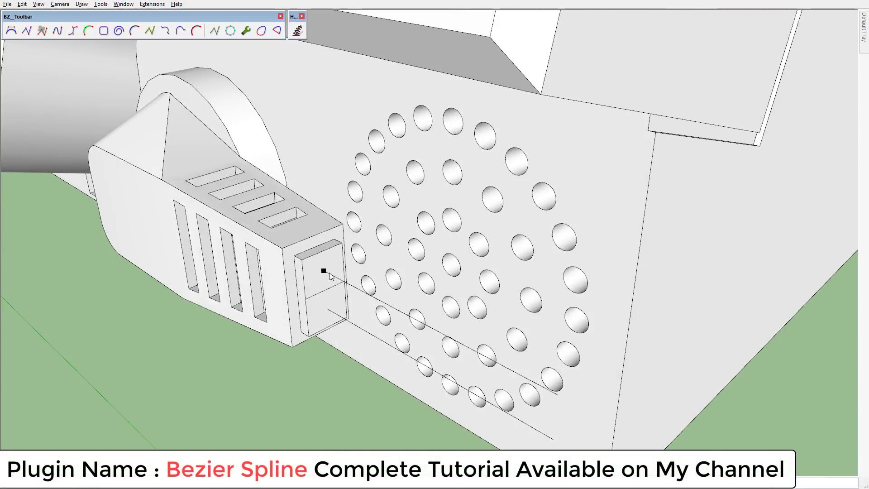
click(327, 312)
scroll(328, 312, down, 6)
click(422, 389)
middle_drag(422, 389, 259, 305)
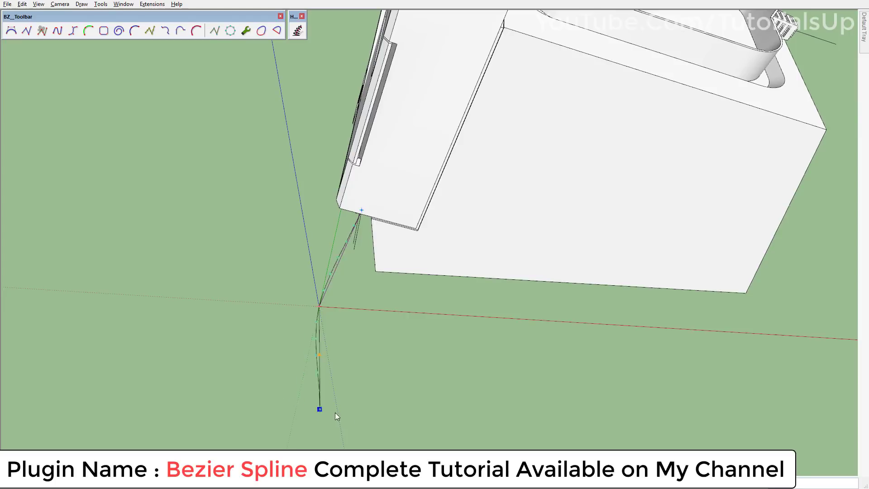
click(322, 428)
mouse_move(322, 428)
middle_down()
mouse_move(235, 285)
mouse_move(357, 320)
middle_up()
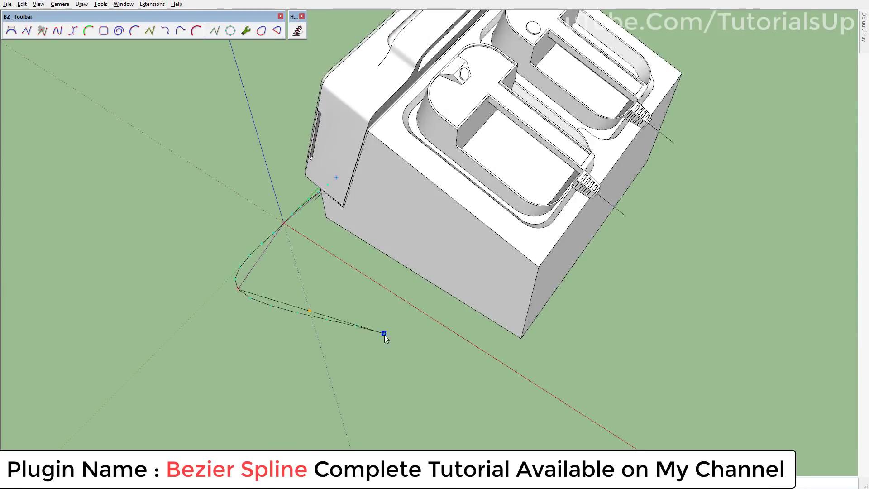
- Add bends across the ground and raise the curve toward the rear connector
click(284, 351)
click(384, 356)
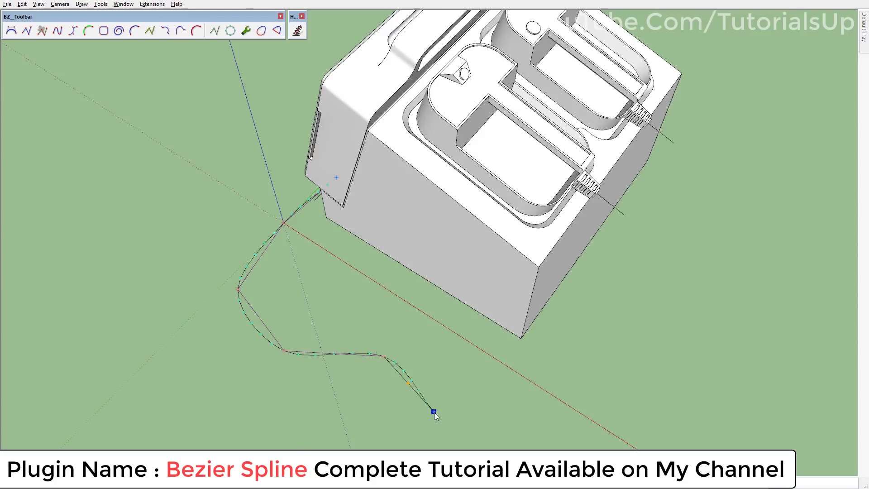
click(537, 449)
click(591, 417)
middle_drag(266, 239, 563, 258)
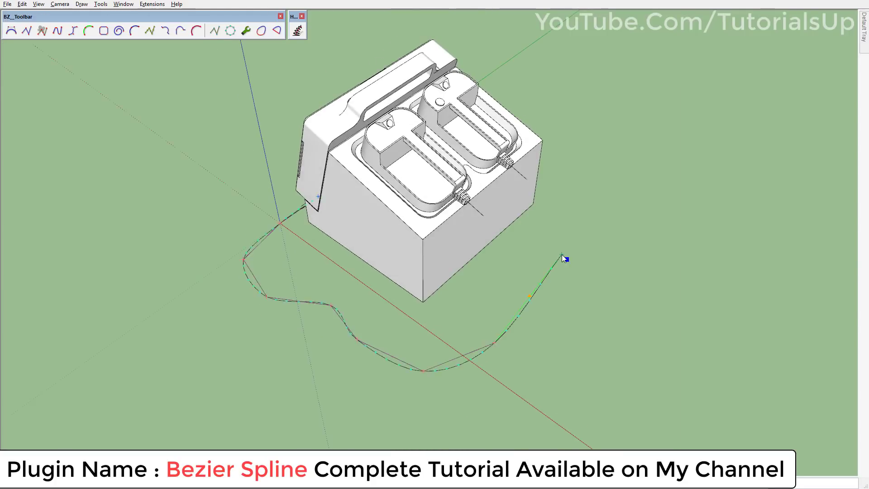
click(550, 267)
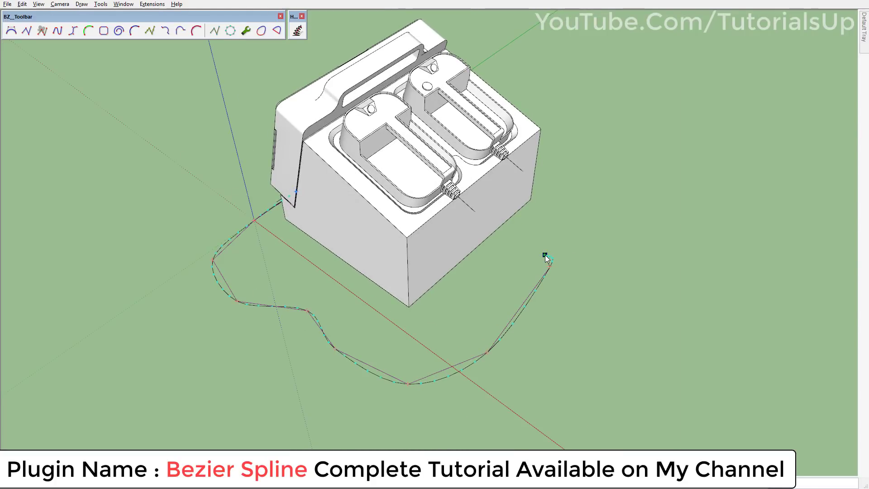
- Orbit around to view the finished cable from the device front
scroll(513, 164, up, 3)
scroll(482, 143, up, 4)
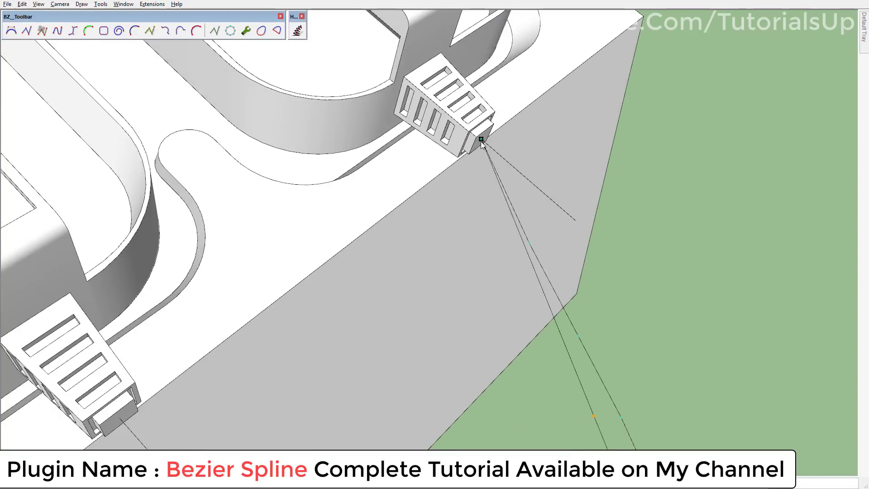
scroll(481, 141, down, 3)
scroll(310, 125, down, 5)
mouse_move(310, 125)
middle_down()
mouse_move(647, 252)
mouse_move(761, 252)
middle_up()
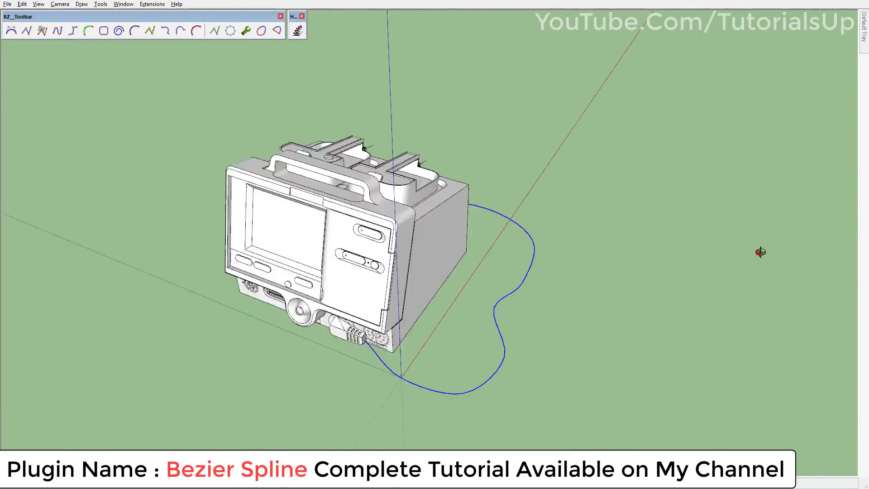
scroll(478, 325, up, 4)
- Drag the Bezier cable's control points so it sweeps smoothly around the device base
middle_drag(479, 325, 398, 351)
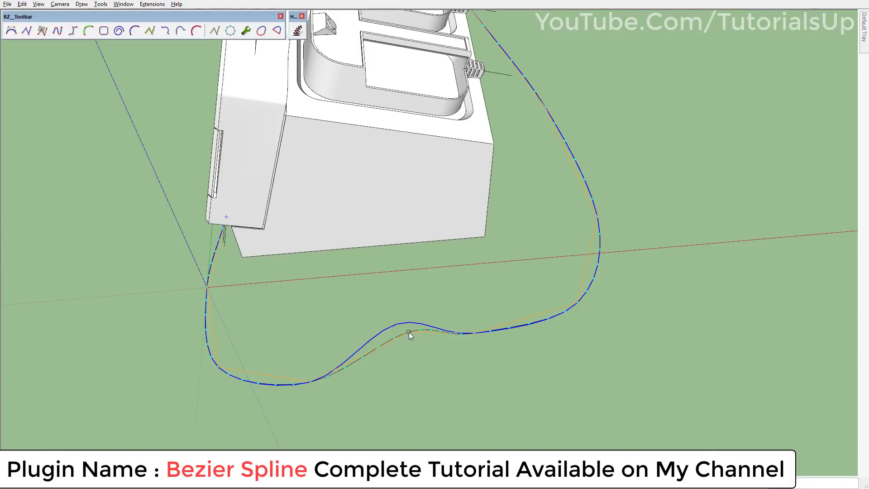
click(401, 336)
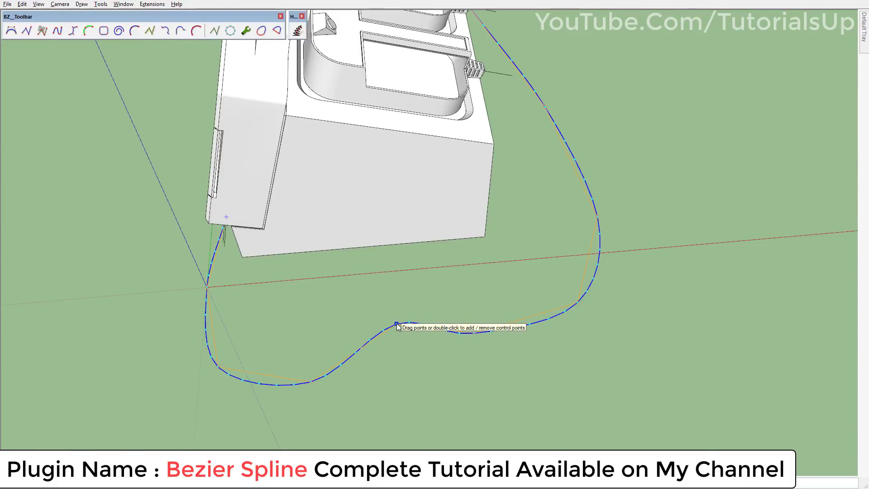
drag(397, 323, 400, 335)
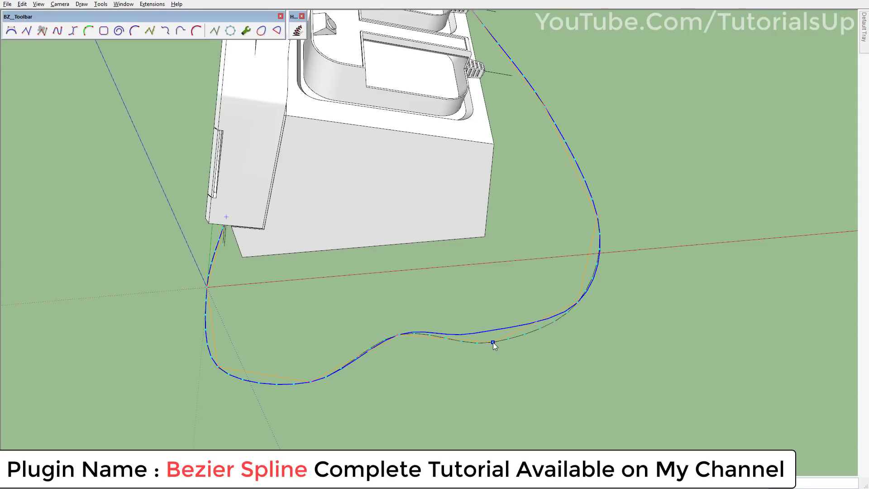
drag(483, 337, 488, 345)
mouse_move(194, 290)
middle_down()
mouse_move(405, 350)
mouse_move(533, 369)
middle_up()
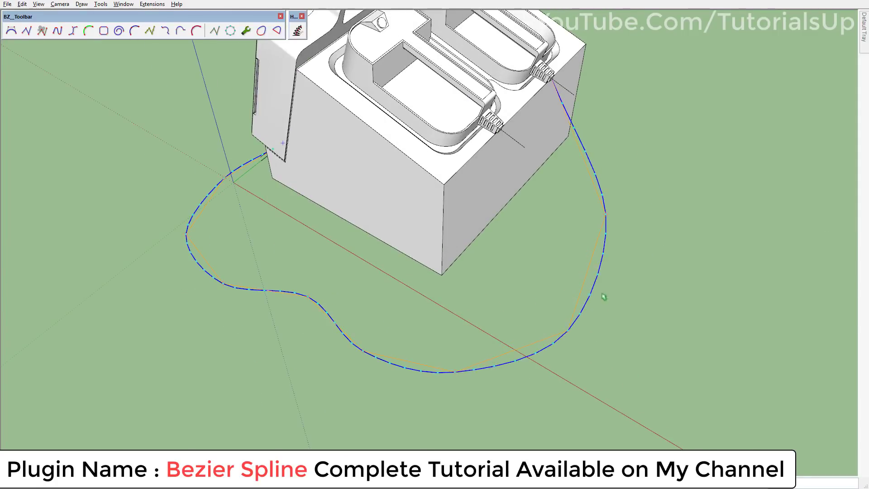
middle_drag(608, 297, 639, 326)
drag(616, 322, 631, 330)
mouse_move(630, 330)
middle_down()
mouse_move(294, 294)
mouse_move(540, 191)
mouse_move(629, 164)
mouse_move(768, 192)
mouse_move(550, 300)
mouse_move(553, 131)
mouse_move(566, 213)
mouse_move(477, 301)
mouse_move(489, 319)
middle_up()
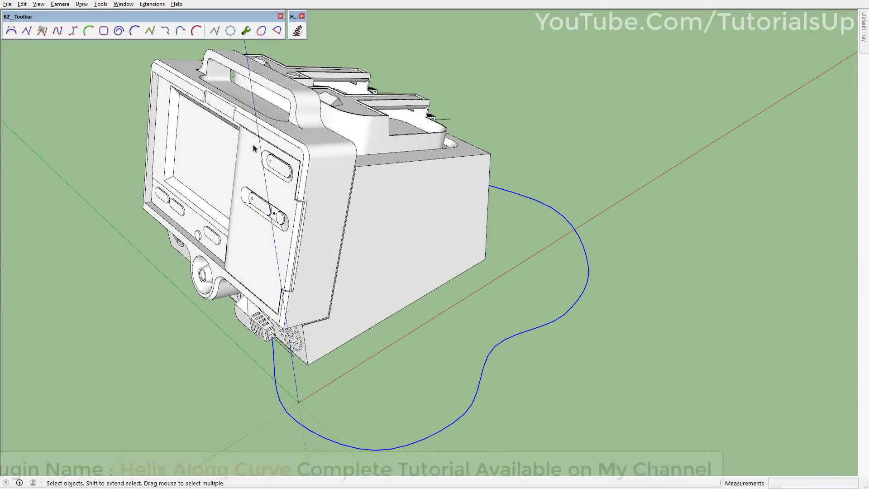
- Generate a coiled helix along the selected cable curve with Helix Along Curve
click(297, 33)
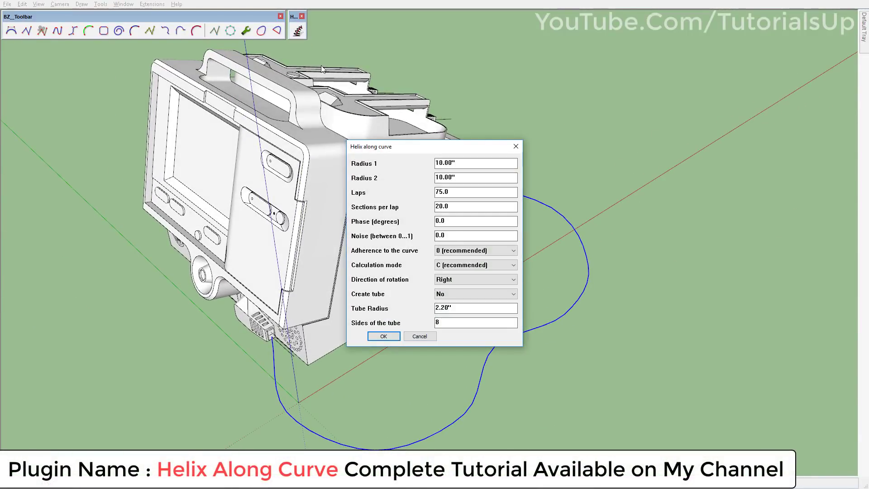
key(Tab)
click(384, 336)
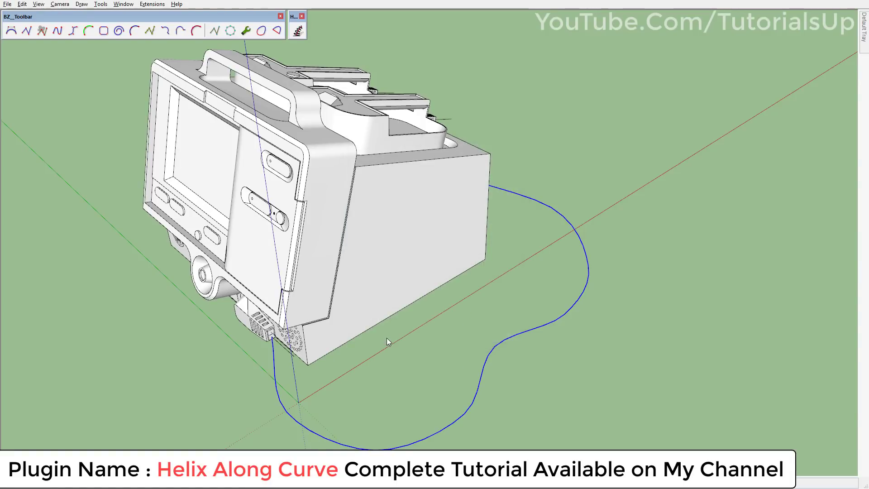
mouse_move(402, 341)
middle_down()
mouse_move(196, 245)
mouse_move(117, 367)
mouse_move(316, 295)
mouse_move(667, 237)
middle_up()
- Open the helix group for editing and select its coils
scroll(485, 201, up, 5)
scroll(501, 211, up, 1)
double_click(500, 211)
scroll(501, 210, down, 3)
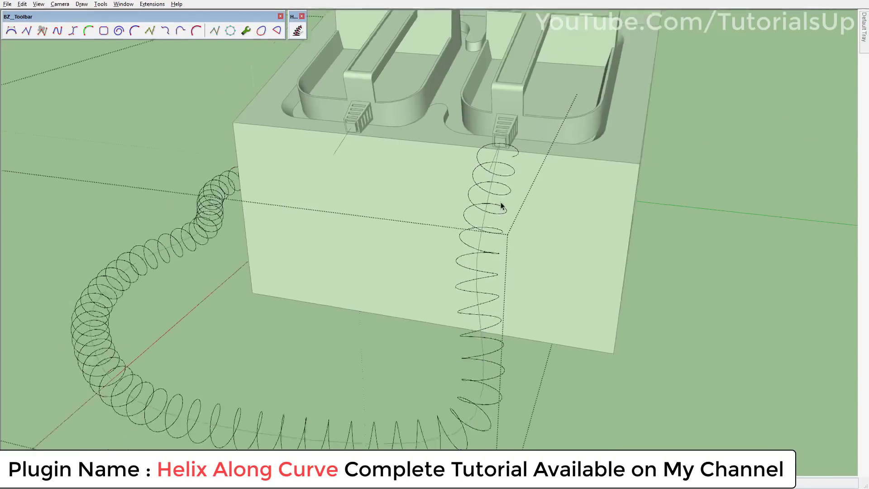
scroll(531, 255, down, 2)
drag(461, 141, 461, 142)
- Delete the vertical helix section by the rear connector
right_click(525, 254)
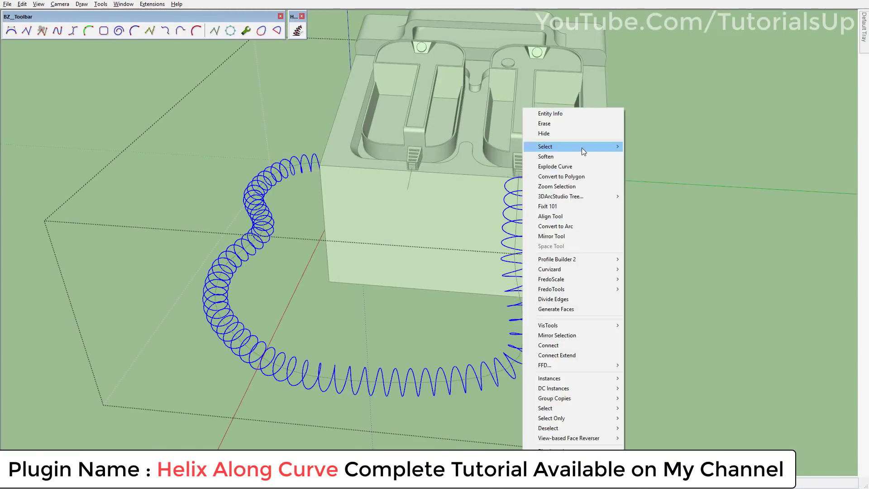
click(583, 167)
drag(489, 204, 477, 180)
key(Delete)
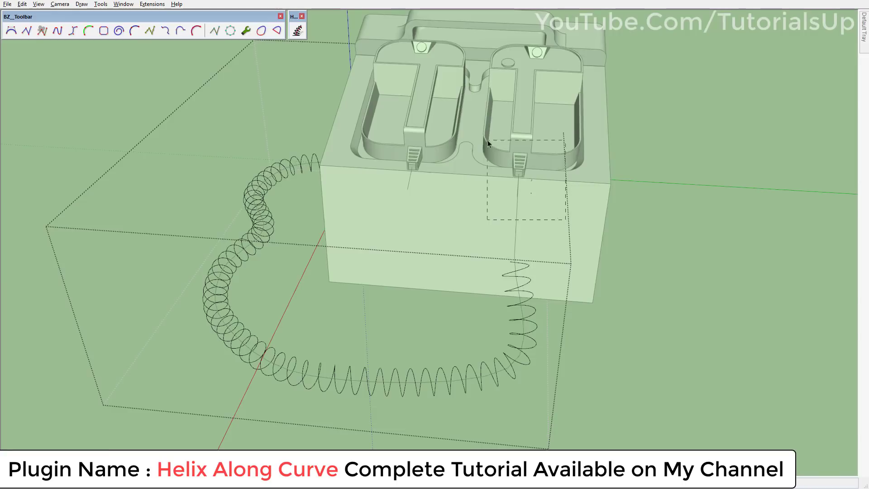
- Delete the helix coils near the axis origin
mouse_move(487, 139)
middle_down()
mouse_move(856, 311)
mouse_move(482, 365)
middle_up()
scroll(399, 317, up, 3)
scroll(404, 330, up, 3)
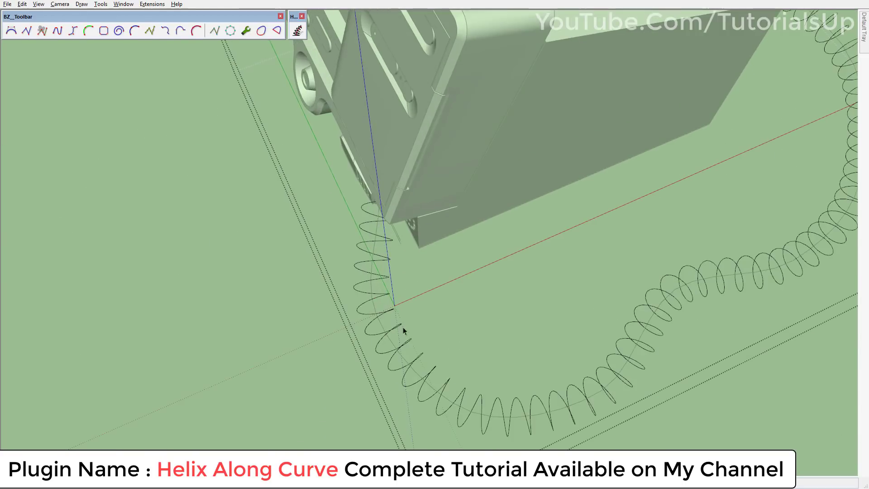
middle_drag(343, 320, 436, 300)
drag(402, 332, 348, 277)
key(Delete)
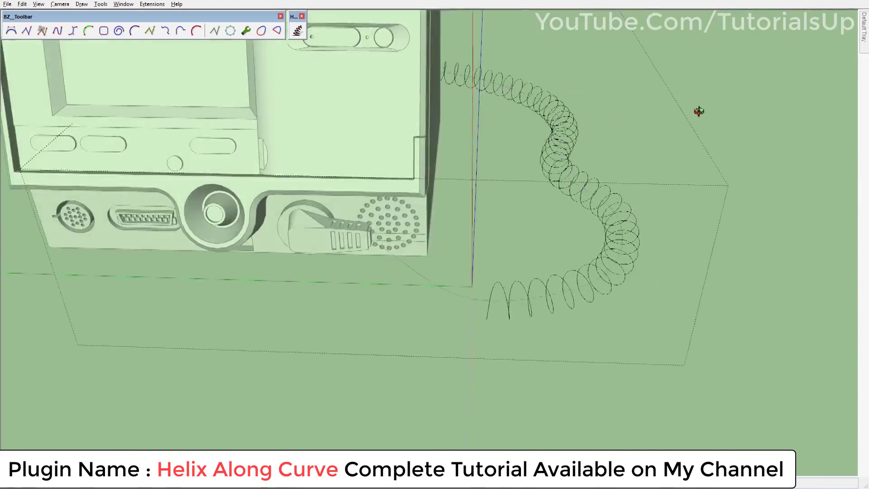
- Delete the leftover path curve running into the device
mouse_move(694, 111)
middle_down()
mouse_move(499, 149)
mouse_move(443, 343)
middle_up()
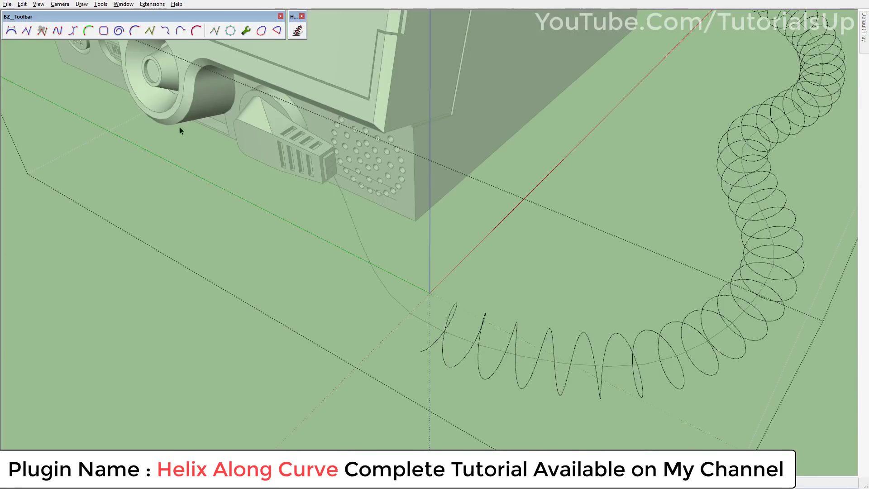
click(376, 273)
key(Delete)
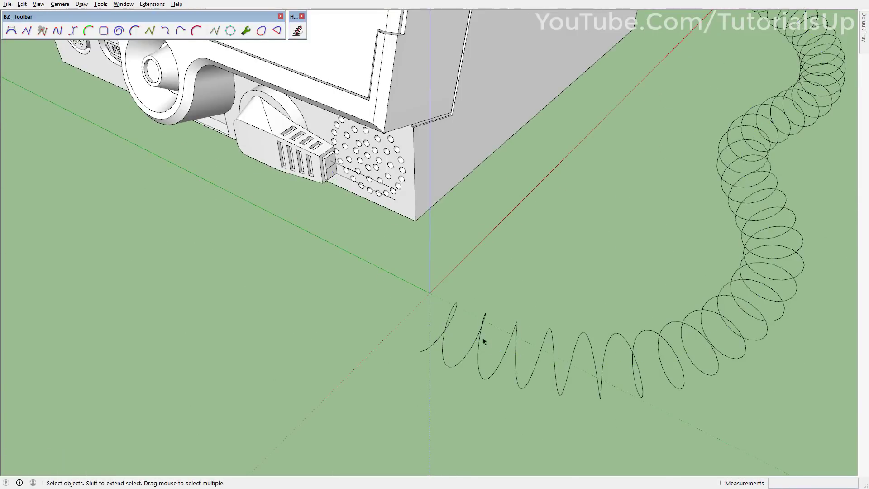
mouse_move(483, 338)
middle_down()
mouse_move(429, 339)
mouse_move(301, 279)
middle_up()
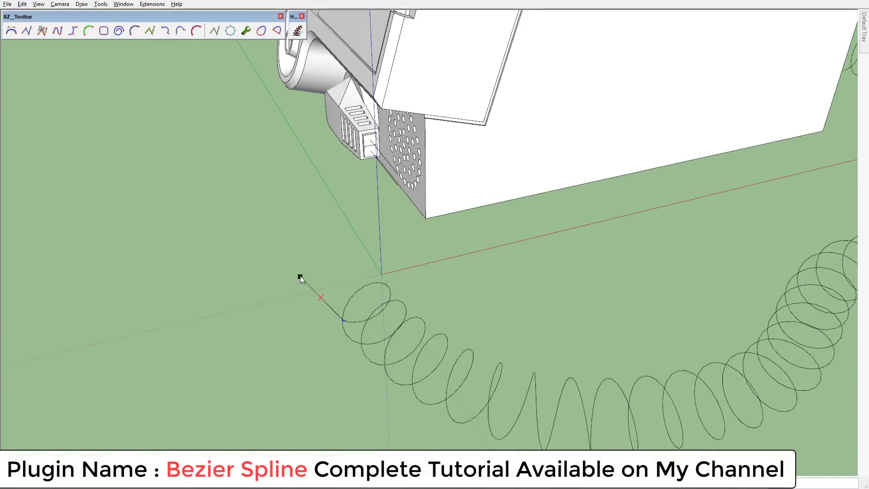
- Draw a Bezier lead ending at the front connector
click(343, 318)
click(12, 32)
mouse_move(356, 328)
middle_down()
mouse_move(406, 341)
mouse_move(287, 280)
middle_up()
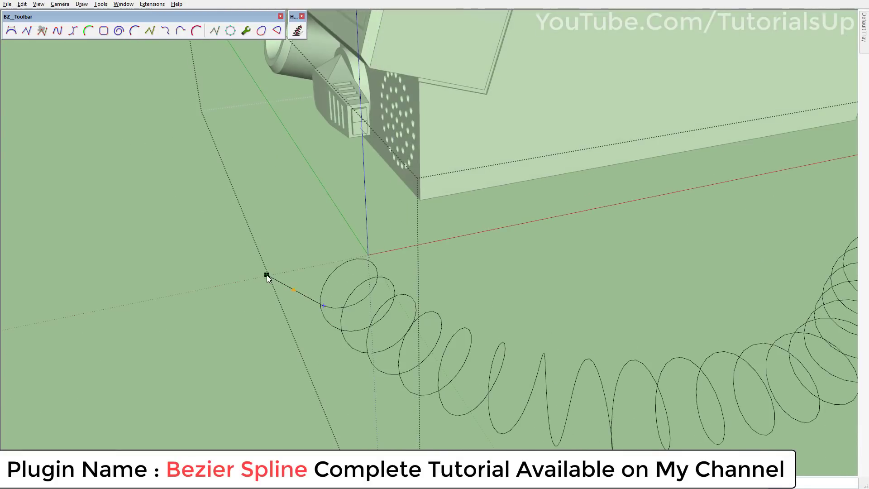
mouse_move(218, 283)
middle_down()
mouse_move(357, 136)
mouse_move(368, 150)
mouse_move(312, 221)
mouse_move(335, 208)
middle_up()
double_click(367, 150)
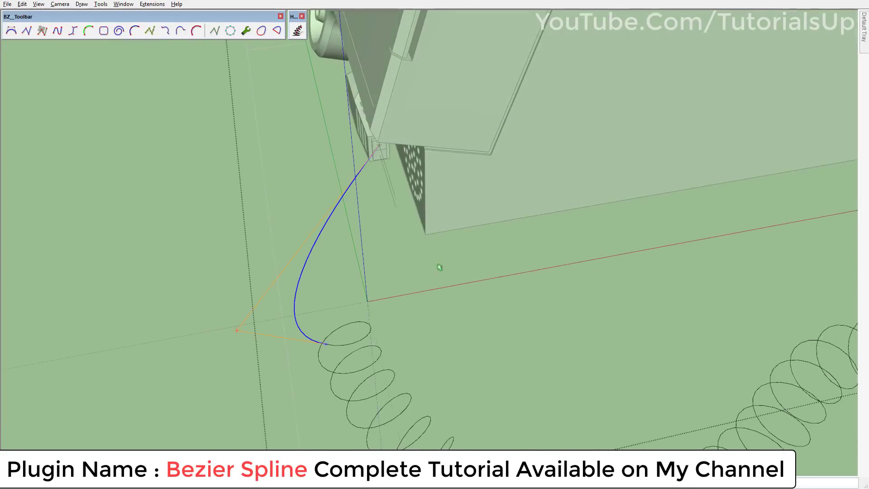
- Drag the lead's control point so it curves down toward the coil
scroll(335, 207, up, 3)
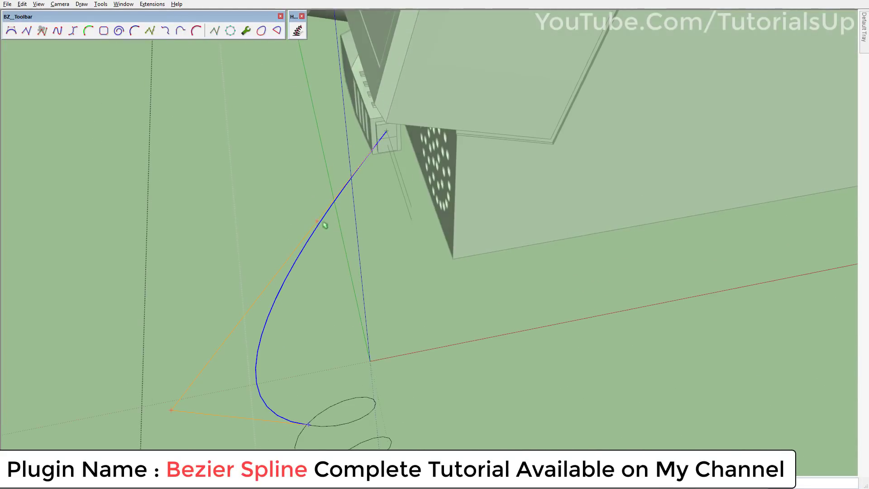
mouse_move(318, 221)
mouse_down()
mouse_move(418, 203)
mouse_move(412, 207)
mouse_up()
click(412, 207)
mouse_move(412, 208)
middle_down()
mouse_move(447, 43)
mouse_move(528, 204)
middle_up()
scroll(528, 204, up, 3)
scroll(614, 281, up, 2)
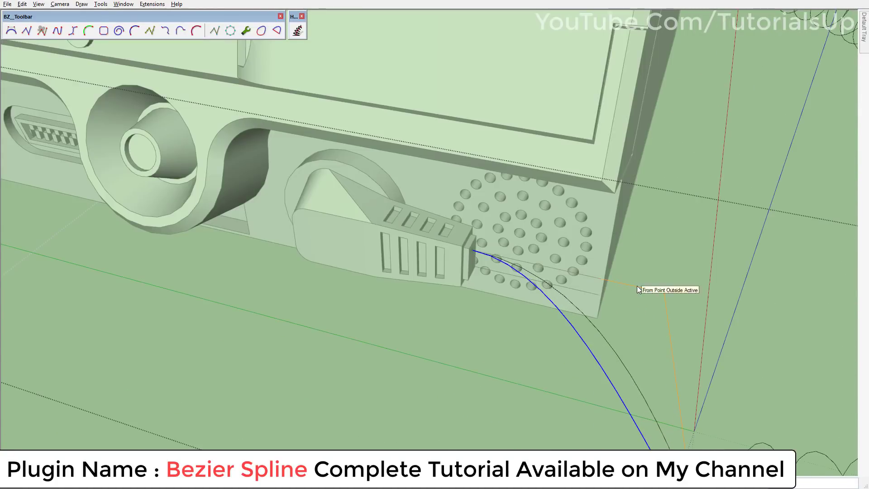
scroll(640, 287, down, 5)
- Orbit around the whole cable to the side with the top connectors
mouse_move(641, 287)
middle_down()
mouse_move(462, 185)
mouse_move(434, 232)
middle_up()
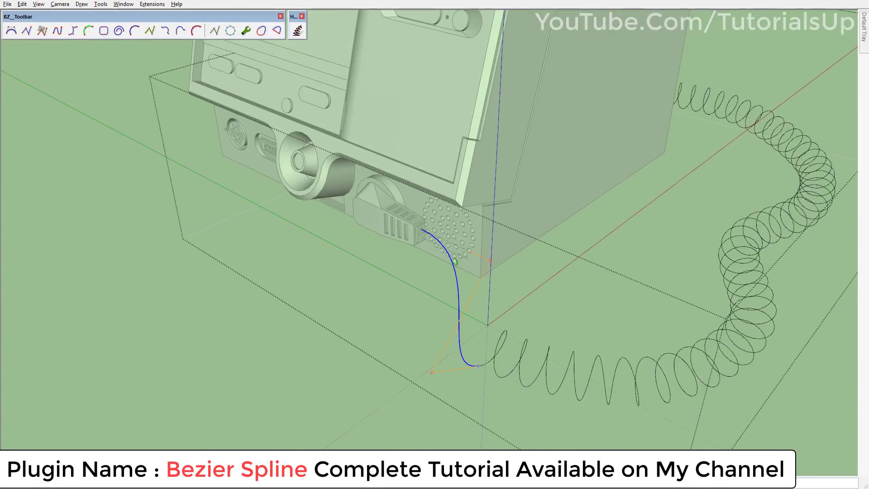
scroll(434, 232, up, 3)
scroll(373, 236, down, 3)
mouse_move(373, 236)
middle_down()
mouse_move(415, 297)
mouse_move(126, 304)
middle_up()
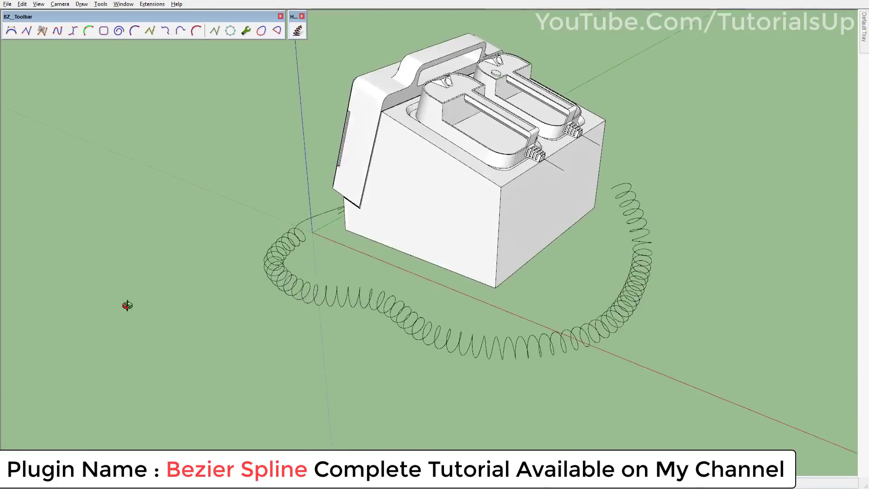
scroll(654, 201, up, 3)
middle_drag(654, 202, 460, 220)
scroll(460, 219, up, 2)
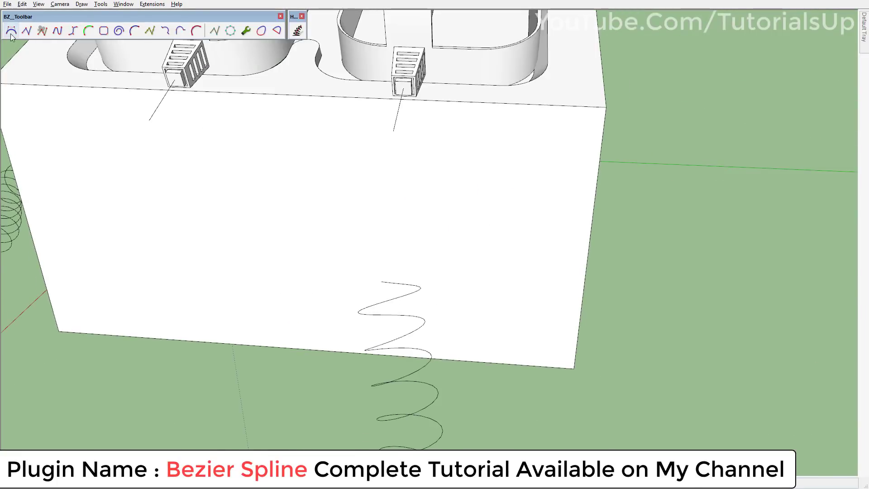
- Draw a Bezier lead from the top paddle connector to the second helix's far end
click(10, 34)
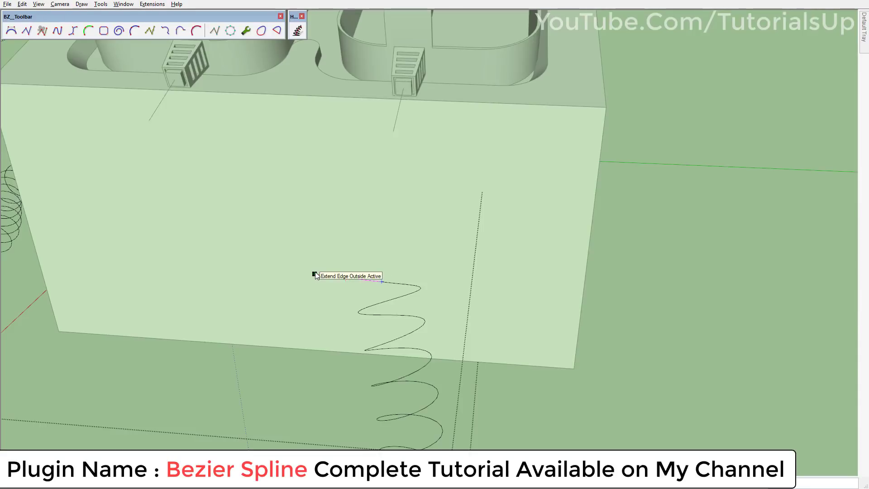
click(406, 89)
scroll(405, 90, up, 3)
middle_drag(405, 90, 338, 150)
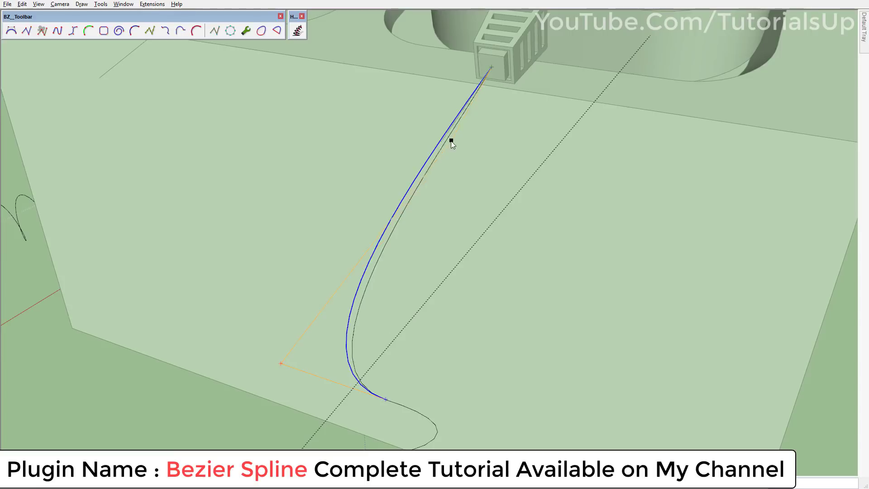
mouse_move(457, 143)
middle_down()
mouse_move(632, 1)
mouse_move(453, 68)
mouse_move(451, 54)
mouse_move(353, 74)
mouse_move(471, 229)
mouse_move(524, 200)
mouse_move(613, 121)
mouse_move(545, 177)
mouse_move(580, 310)
mouse_move(620, 320)
mouse_move(369, 342)
middle_up()
- Pipe the spiral and its lead with Pipe Along Path at 4.50" diameter
shift+click(579, 311)
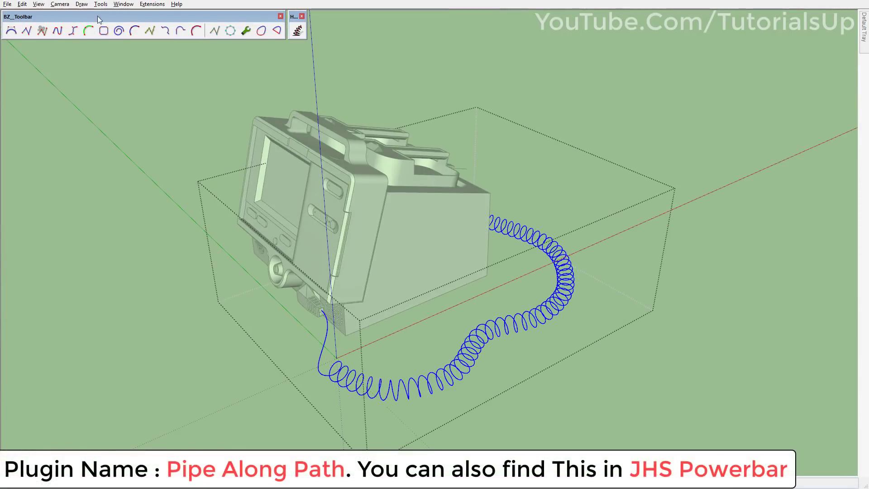
click(152, 4)
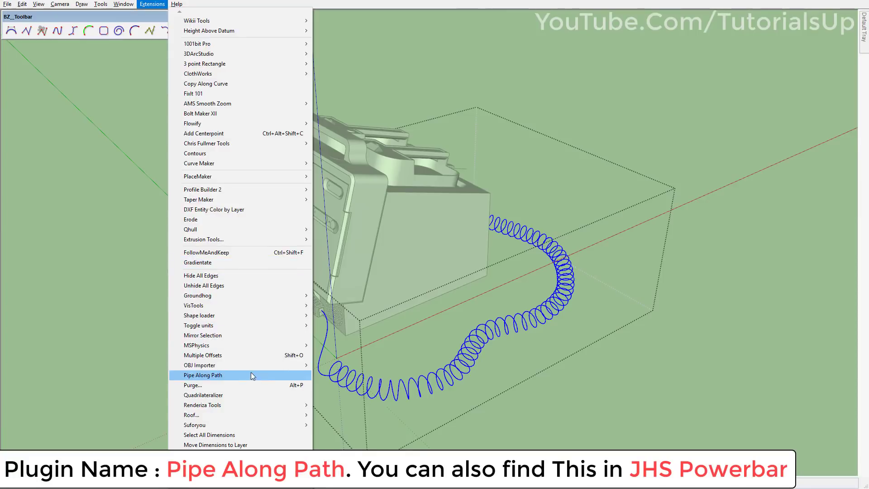
click(251, 375)
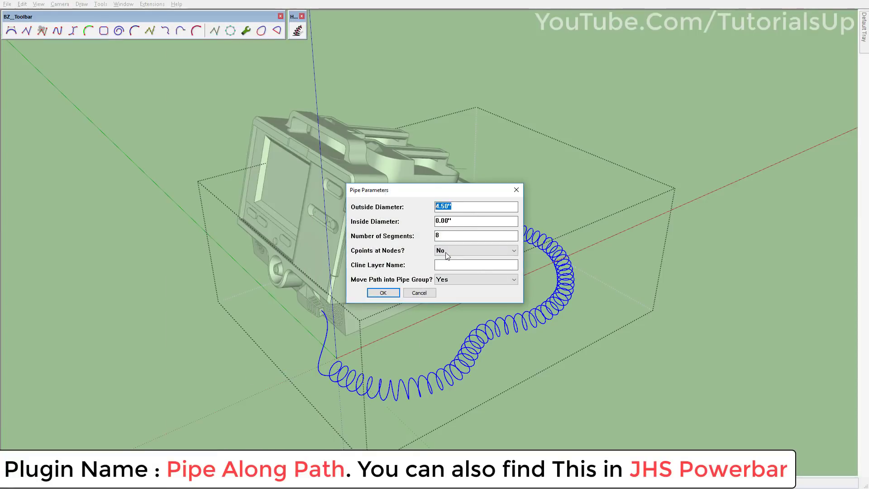
click(383, 293)
- Soften the whole model's edges and inspect the smooth white coiled cord
scroll(433, 299, up, 3)
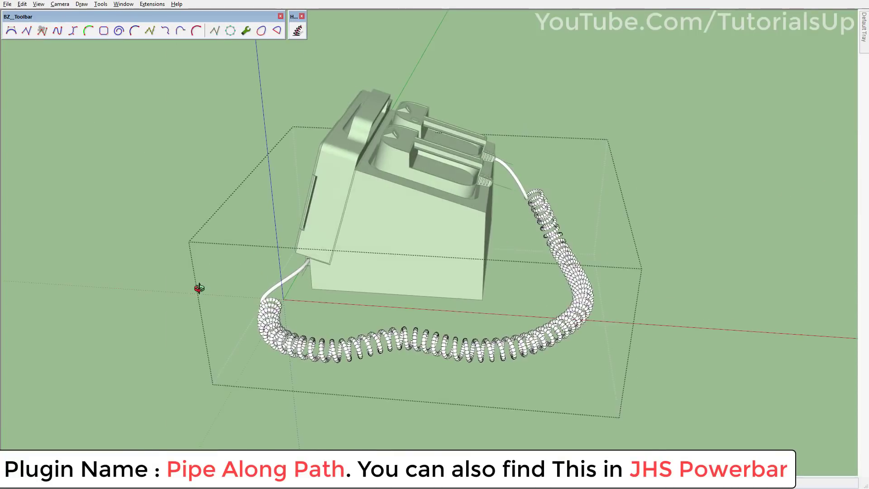
scroll(370, 353, up, 3)
middle_drag(370, 353, 385, 354)
scroll(574, 373, up, 3)
key(ctrl+a)
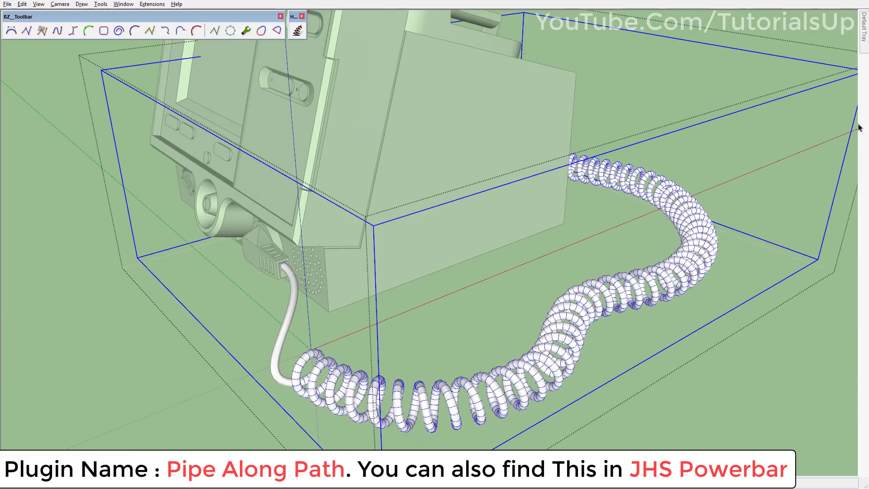
click(429, 313)
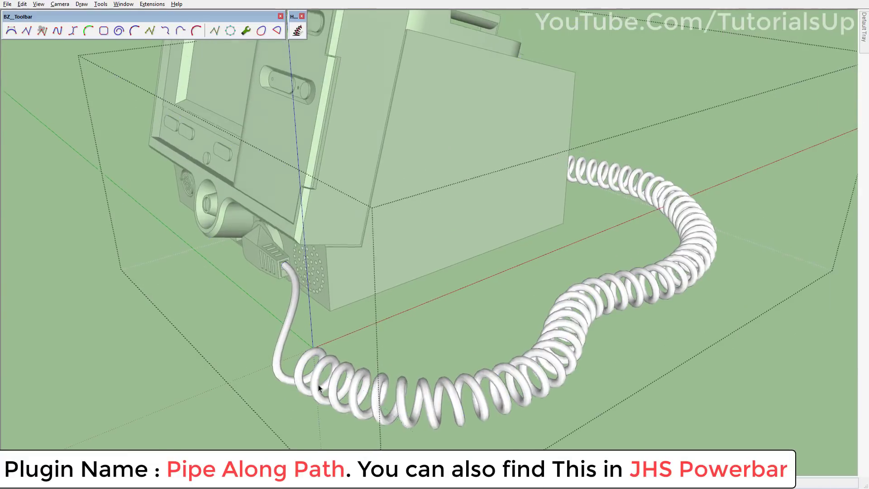
scroll(428, 313, up, 5)
scroll(312, 303, up, 3)
scroll(312, 303, down, 5)
mouse_move(404, 316)
middle_down()
mouse_move(380, 291)
mouse_move(395, 301)
mouse_move(717, 324)
middle_up()
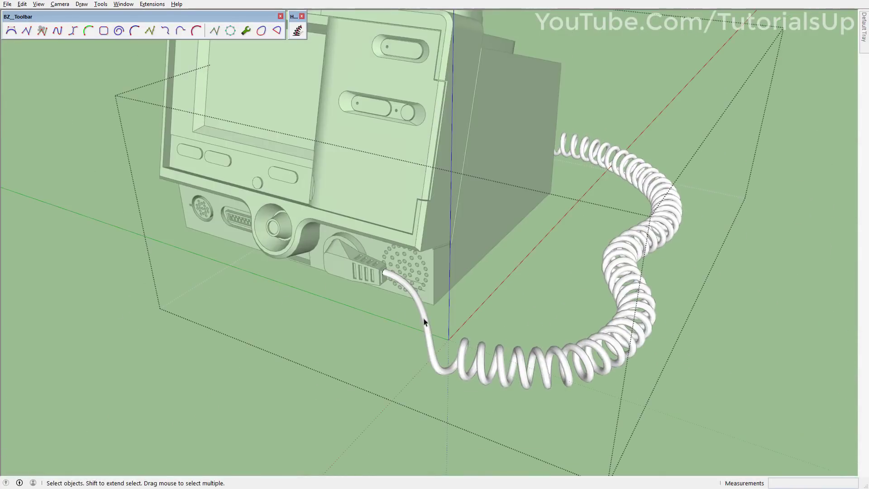
- Start a Catmull spline at the cord's plug end with a second point at the origin
scroll(346, 353, up, 3)
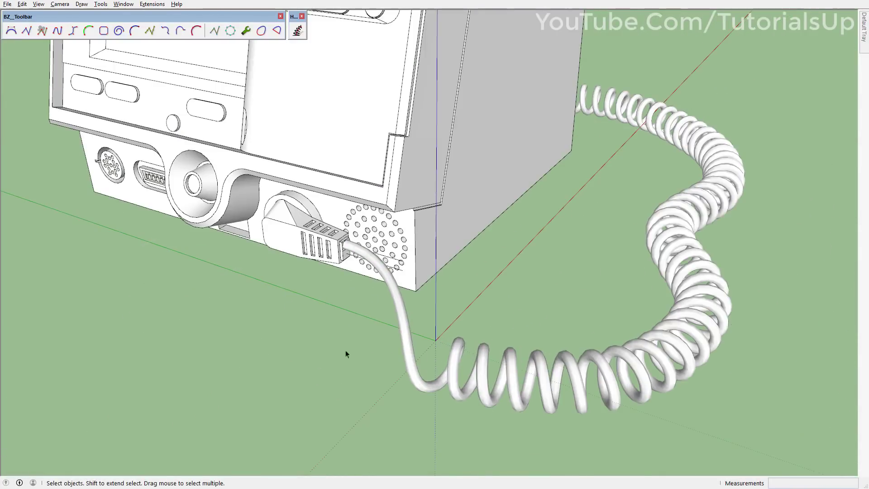
middle_drag(345, 353, 244, 316)
click(11, 31)
scroll(330, 219, up, 5)
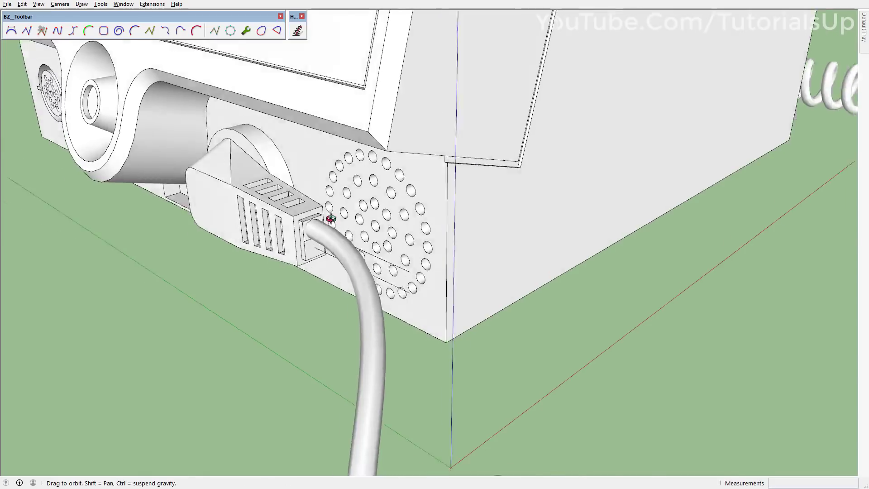
middle_drag(330, 219, 305, 257)
click(266, 196)
scroll(272, 217, down, 5)
scroll(294, 286, up, 4)
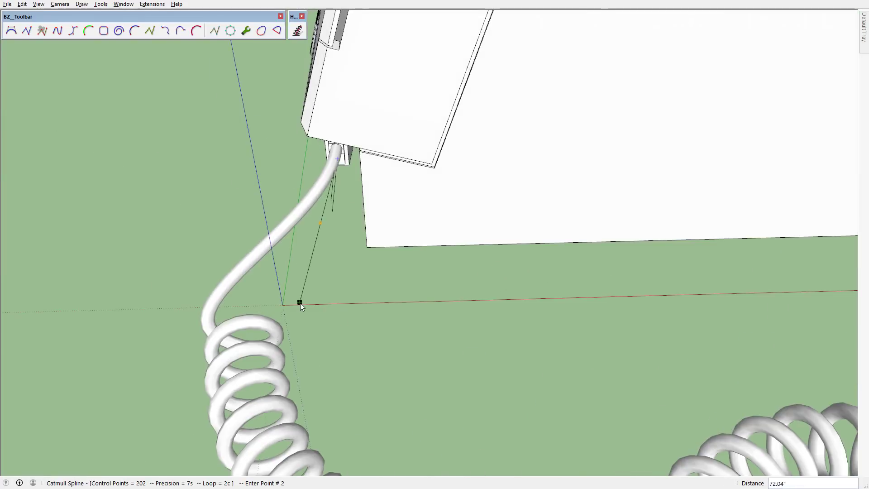
click(283, 306)
- Continue the spline with points beside and around the coiled cord
scroll(317, 326, down, 3)
middle_drag(353, 346, 272, 317)
scroll(202, 302, up, 3)
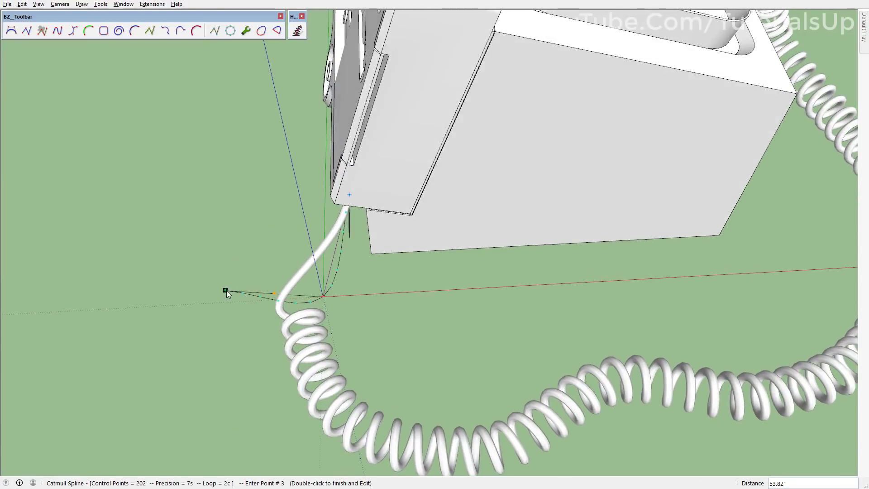
scroll(221, 314, down, 3)
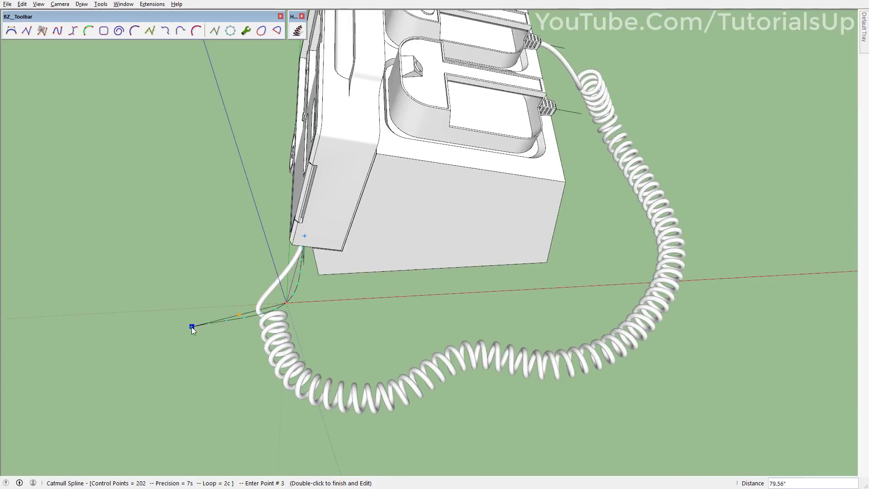
mouse_move(192, 327)
middle_down()
mouse_move(180, 359)
mouse_move(180, 320)
middle_up()
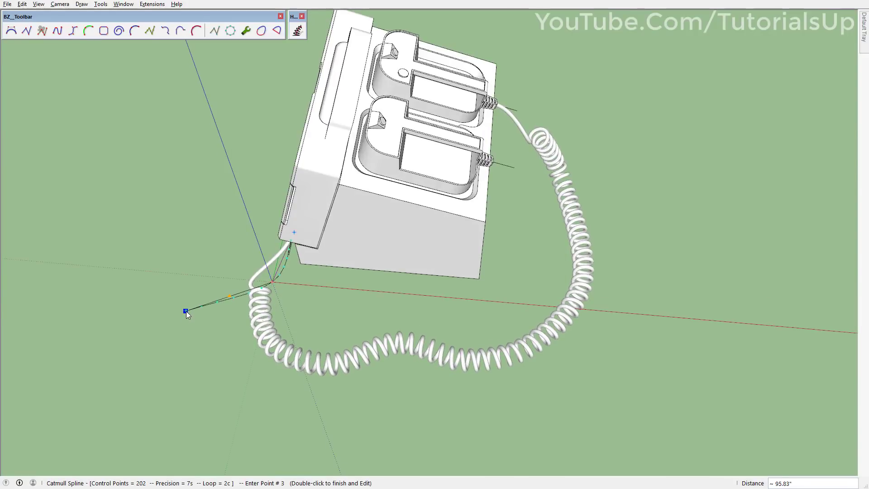
click(202, 297)
click(201, 387)
click(321, 432)
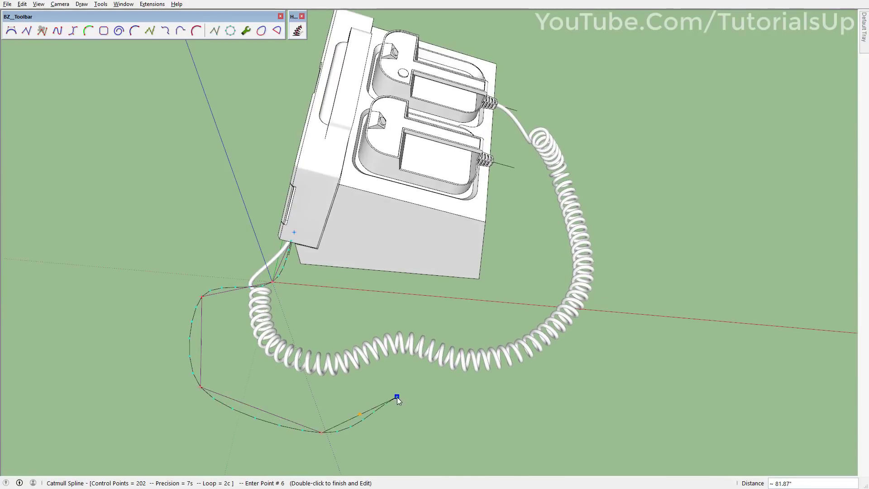
- Extend the spline past the coil to beneath the second connector and finish it
click(401, 399)
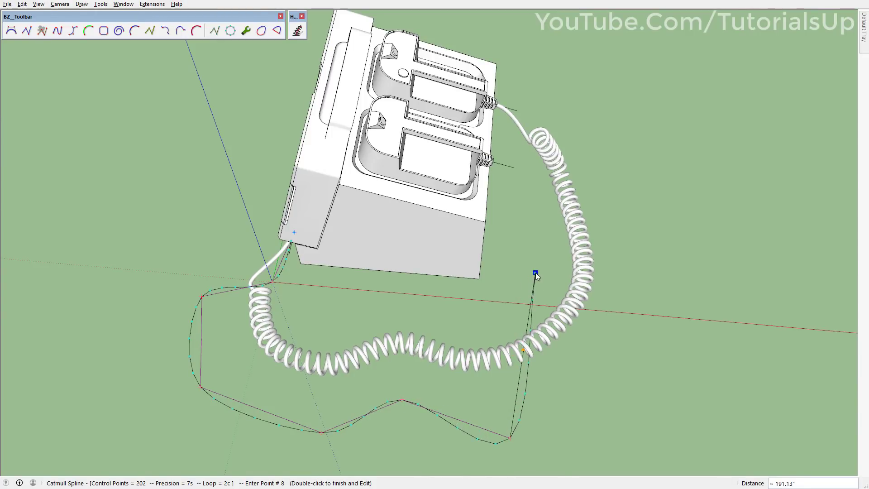
middle_drag(536, 272, 486, 345)
click(486, 345)
click(529, 330)
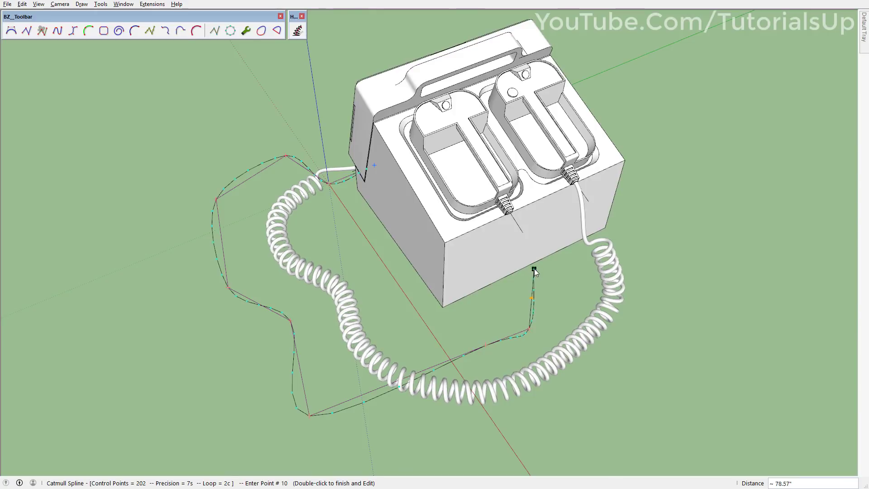
double_click(534, 268)
- Pull the spline's left and lower-left control points to widen the loop
scroll(518, 217, up, 5)
scroll(508, 208, up, 3)
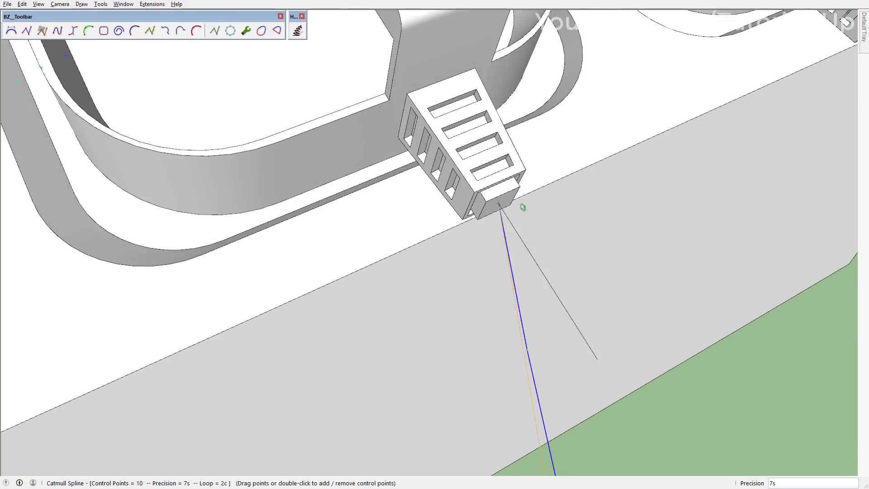
scroll(523, 207, down, 5)
scroll(500, 305, down, 2)
scroll(507, 348, up, 3)
scroll(490, 358, down, 1)
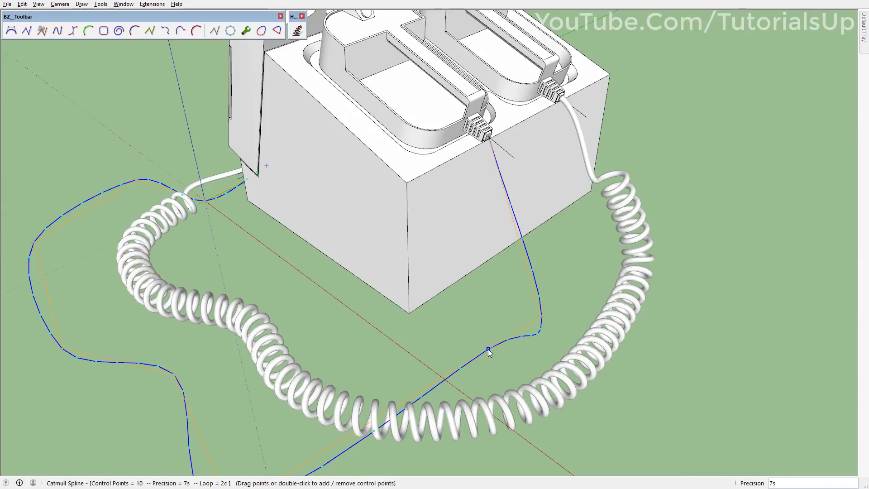
scroll(444, 377, down, 3)
middle_drag(444, 377, 301, 401)
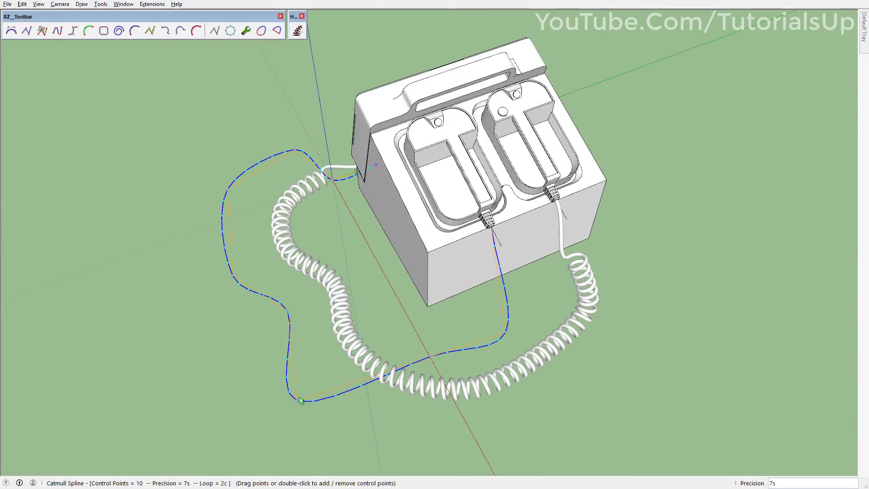
scroll(232, 189, up, 4)
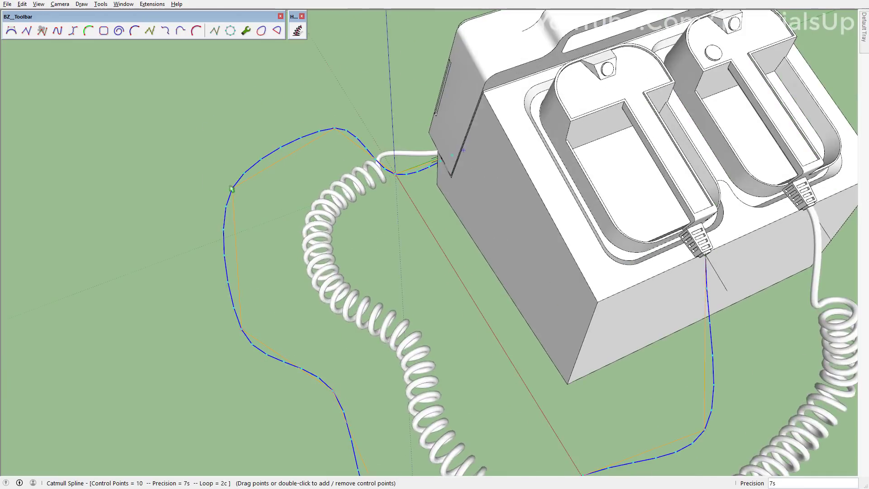
drag(233, 188, 241, 219)
drag(242, 327, 273, 338)
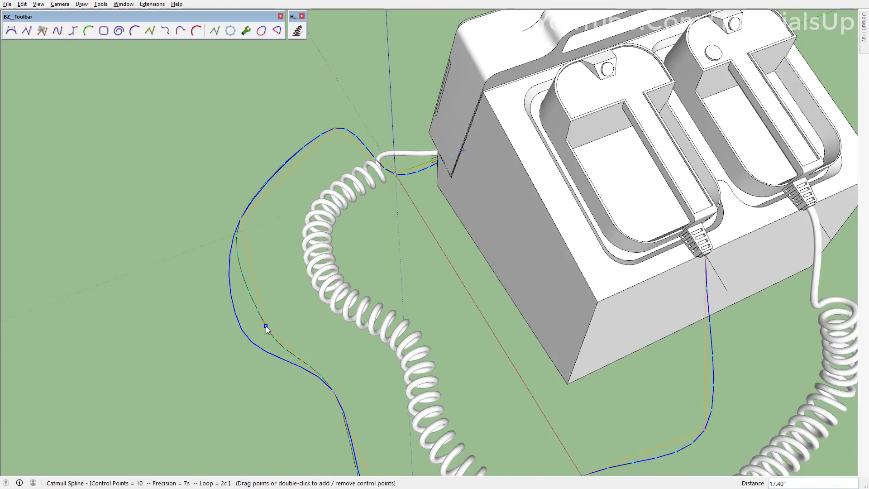
- Move the spline's top control point down-left and then across to the right
drag(335, 127, 317, 154)
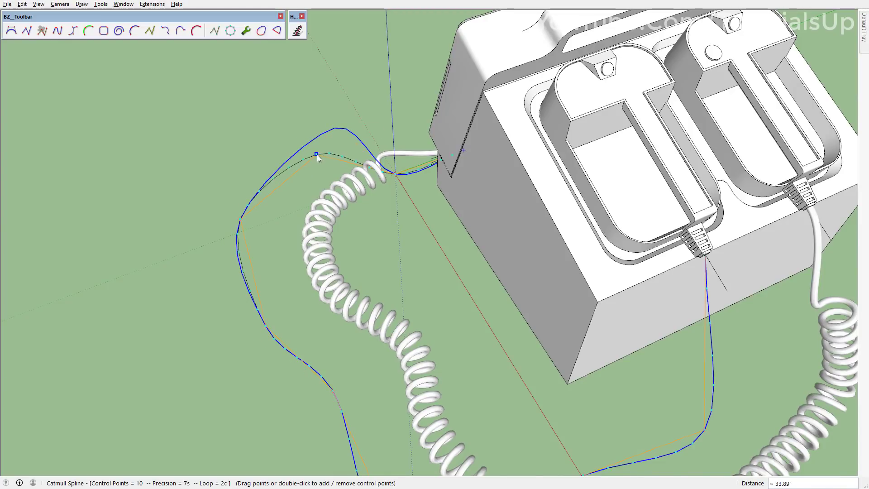
middle_drag(317, 154, 564, 206)
scroll(250, 313, up, 5)
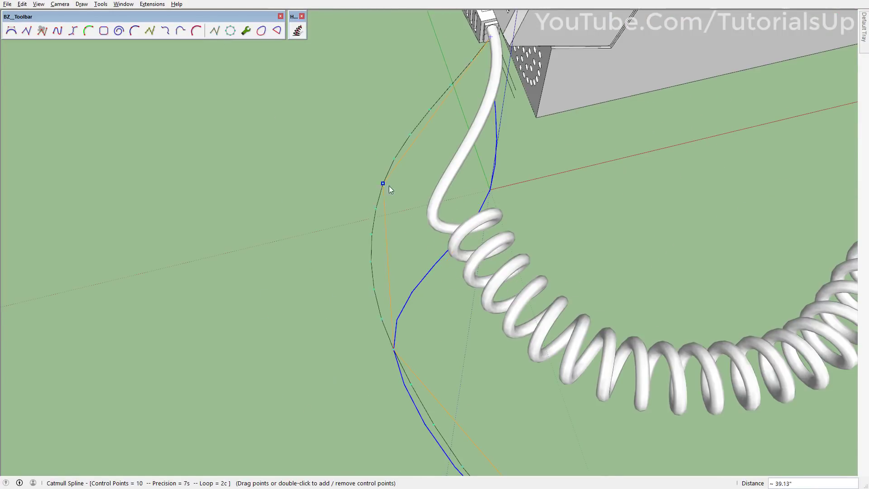
mouse_move(389, 185)
middle_down()
mouse_move(444, 218)
mouse_move(524, 111)
mouse_move(657, 59)
mouse_move(531, 47)
mouse_move(509, 212)
mouse_move(582, 304)
middle_up()
- Orbit around the device to check the reshaped path around the cord
scroll(443, 218, up, 3)
scroll(444, 217, down, 3)
scroll(510, 212, up, 3)
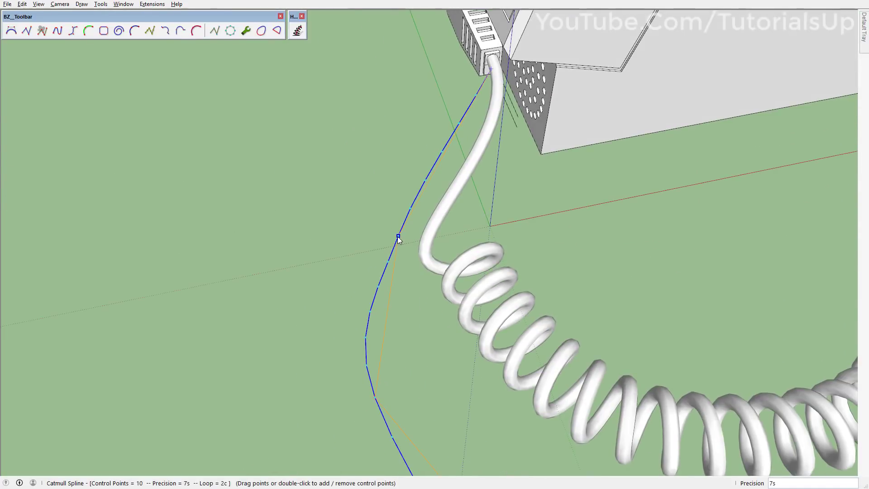
scroll(437, 205, down, 3)
scroll(361, 158, down, 2)
mouse_move(334, 223)
middle_down()
mouse_move(566, 334)
mouse_move(427, 164)
mouse_move(387, 184)
mouse_move(340, 229)
mouse_move(448, 357)
mouse_move(346, 240)
mouse_move(369, 305)
mouse_move(301, 305)
mouse_move(258, 333)
middle_up()
scroll(427, 164, up, 3)
scroll(449, 357, up, 3)
- Add two control points to the blue cable path and reshape its bottom and right-side runs
double_click(309, 300)
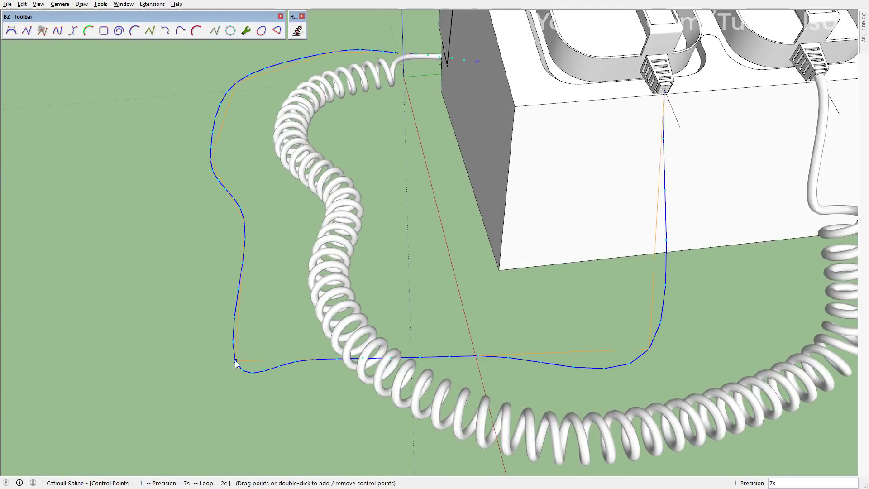
drag(236, 361, 209, 326)
middle_drag(210, 326, 451, 362)
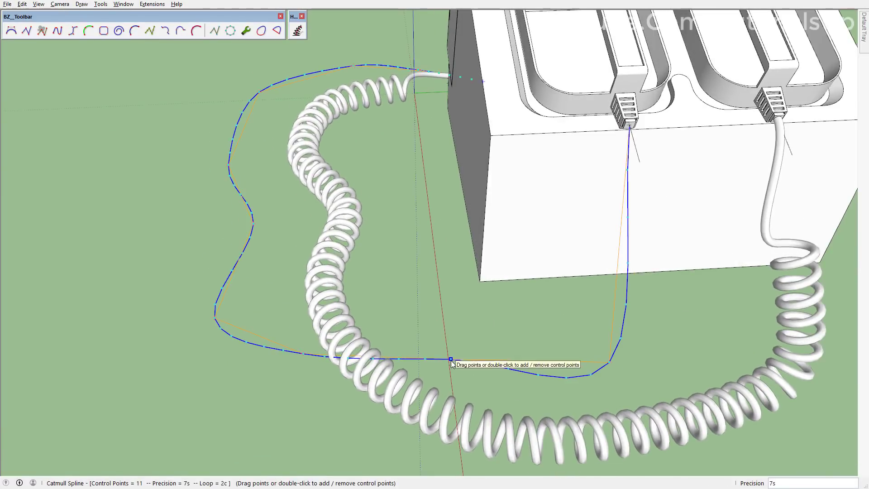
drag(452, 363, 433, 348)
double_click(550, 358)
drag(550, 358, 545, 377)
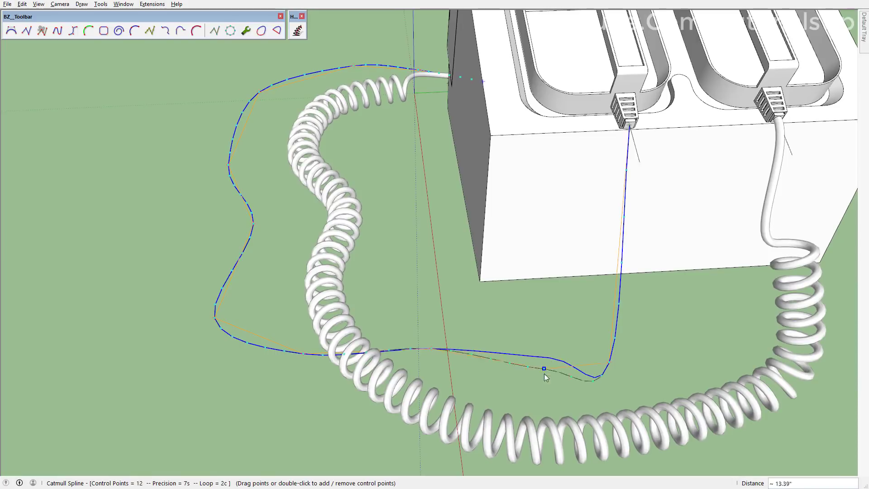
drag(609, 364, 634, 338)
mouse_move(634, 338)
middle_down()
mouse_move(425, 359)
mouse_move(462, 311)
mouse_move(483, 309)
middle_up()
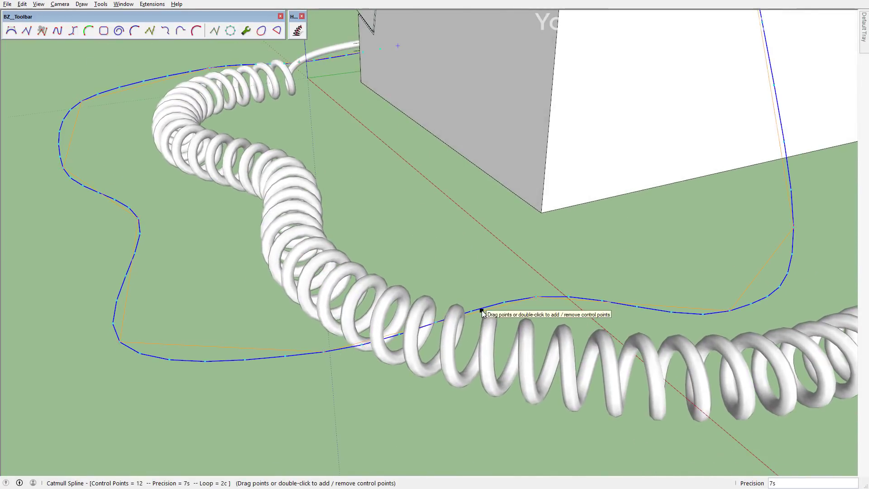
- Raise path points near the box so the loop climbs toward the top connector
drag(483, 312, 485, 290)
middle_drag(485, 289, 441, 192)
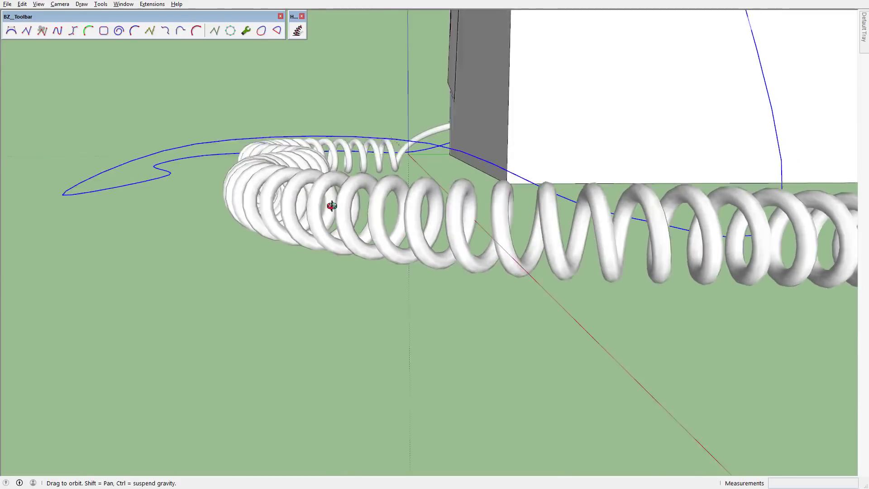
click(416, 129)
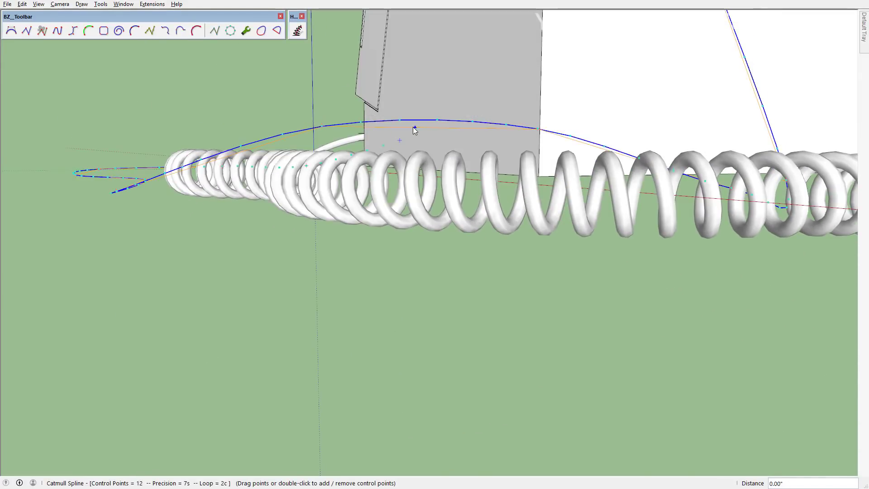
mouse_move(415, 127)
middle_down()
mouse_move(308, 145)
mouse_move(310, 132)
mouse_move(295, 126)
mouse_move(560, 226)
middle_up()
mouse_move(683, 105)
middle_down()
mouse_move(820, 140)
mouse_move(557, 285)
mouse_move(351, 219)
mouse_move(607, 261)
middle_up()
scroll(540, 186, up, 3)
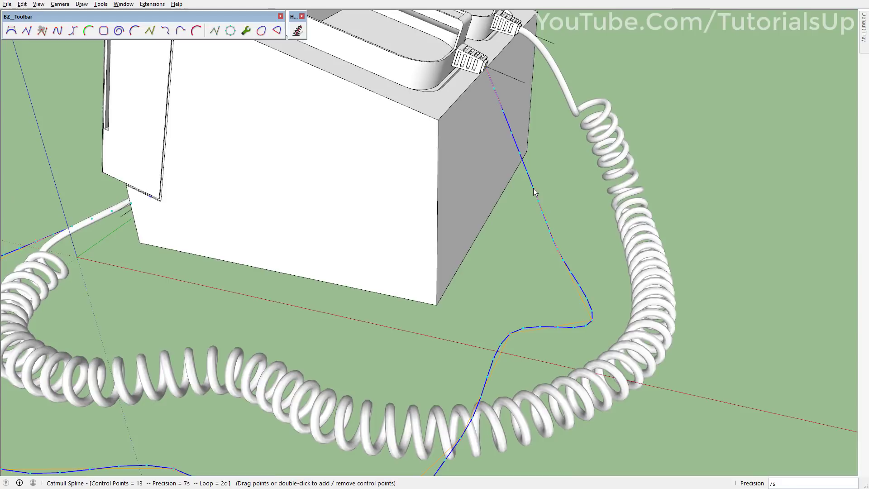
mouse_move(534, 191)
mouse_down()
mouse_move(545, 193)
mouse_move(546, 165)
mouse_up()
- Orbit around the coil to check the path's height and loop from several angles
scroll(558, 219, down, 3)
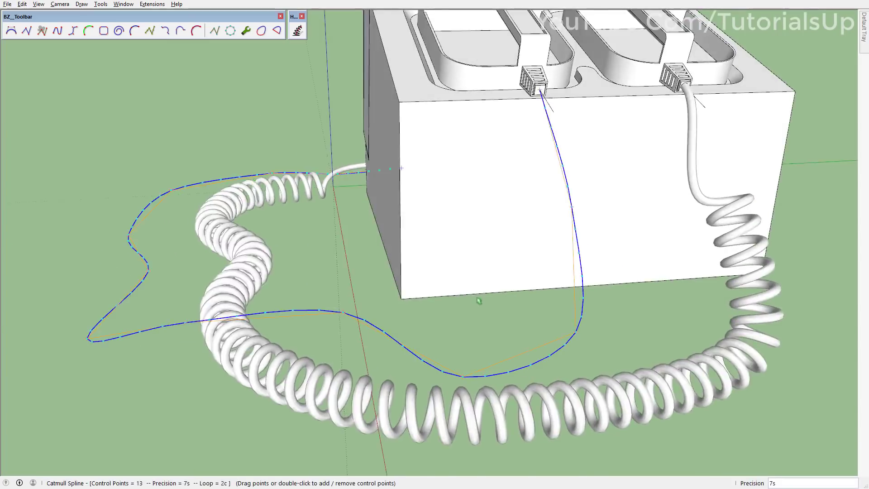
middle_drag(496, 343, 479, 401)
scroll(414, 357, up, 3)
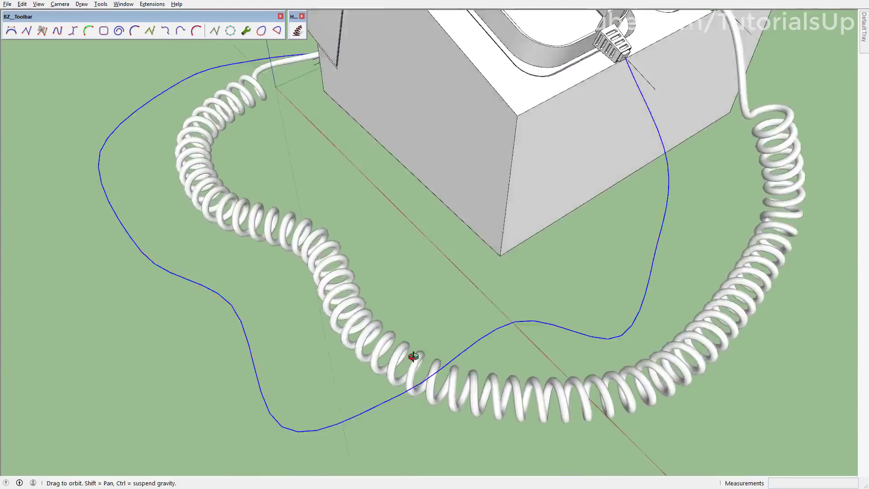
middle_drag(413, 357, 243, 233)
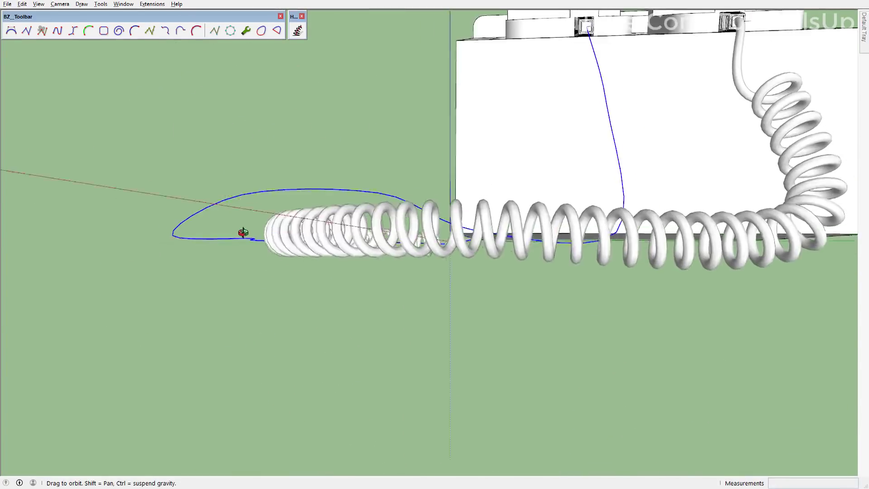
mouse_move(408, 271)
middle_down()
mouse_move(489, 246)
mouse_move(418, 253)
mouse_move(462, 223)
mouse_move(333, 219)
middle_up()
scroll(334, 219, down, 3)
scroll(291, 357, up, 4)
scroll(290, 356, down, 3)
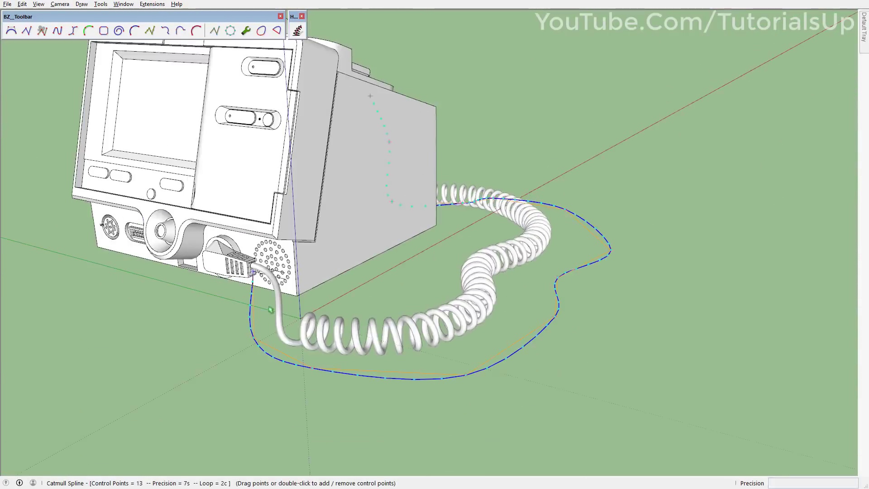
mouse_move(291, 357)
middle_down()
mouse_move(237, 235)
mouse_move(458, 311)
mouse_move(401, 304)
middle_up()
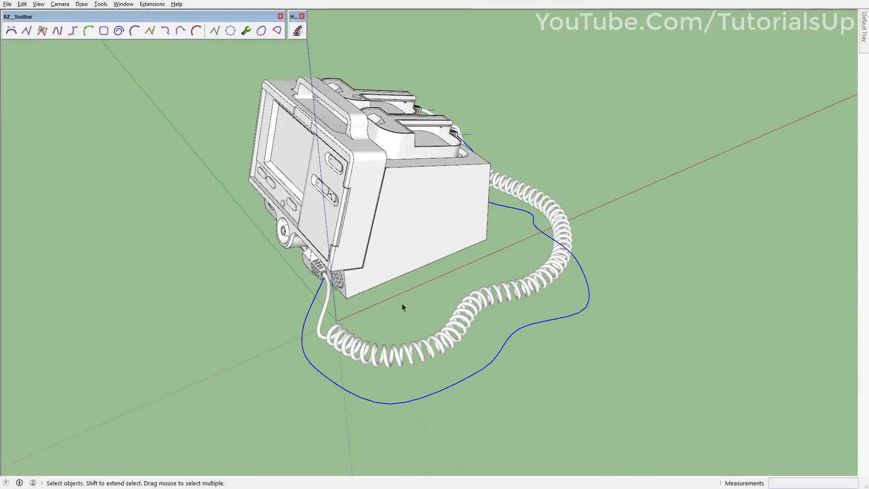
- Run Helix along curve on the blue spline, accepting the default helix settings
click(528, 354)
click(517, 338)
click(297, 30)
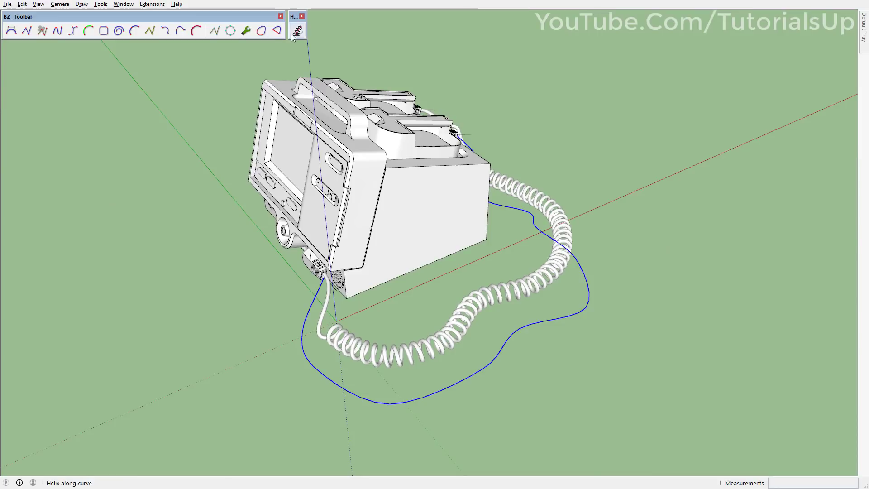
click(384, 335)
mouse_move(481, 330)
middle_down()
mouse_move(477, 277)
mouse_move(493, 294)
mouse_move(256, 295)
mouse_move(388, 258)
mouse_move(297, 249)
mouse_move(289, 223)
mouse_move(343, 391)
mouse_move(559, 359)
mouse_move(619, 380)
mouse_move(476, 211)
mouse_move(398, 263)
mouse_move(426, 282)
mouse_move(398, 335)
middle_up()
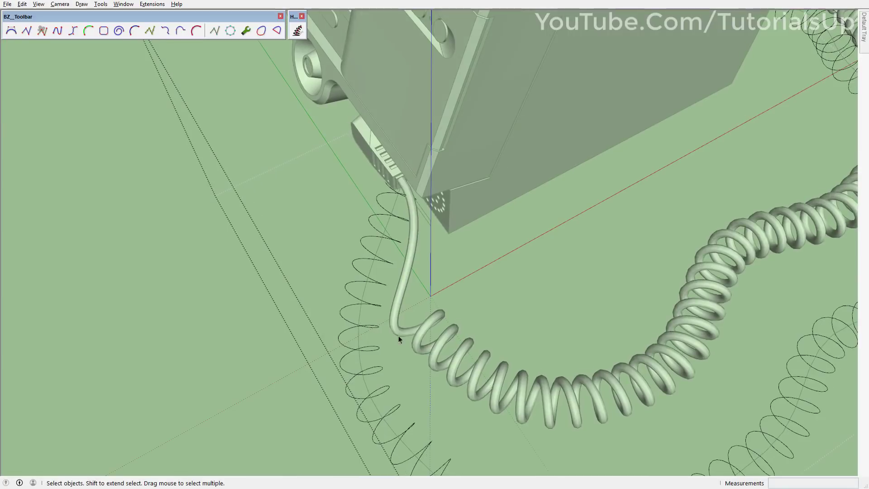
- Apply Explode Curve to the second helix and confirm it is now separate edges
click(387, 335)
right_click(374, 308)
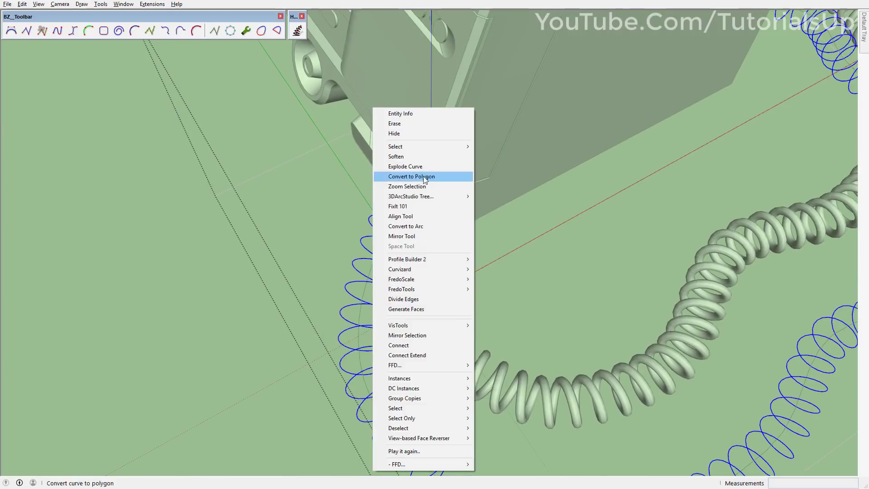
click(403, 168)
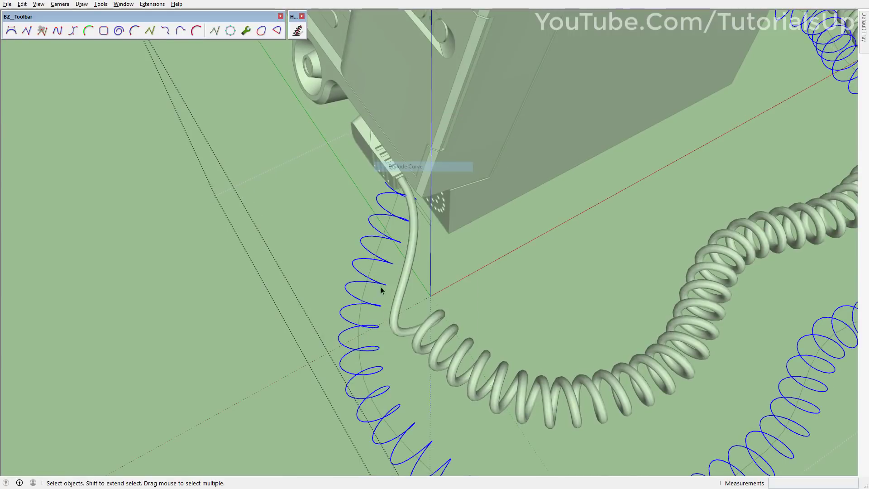
click(349, 350)
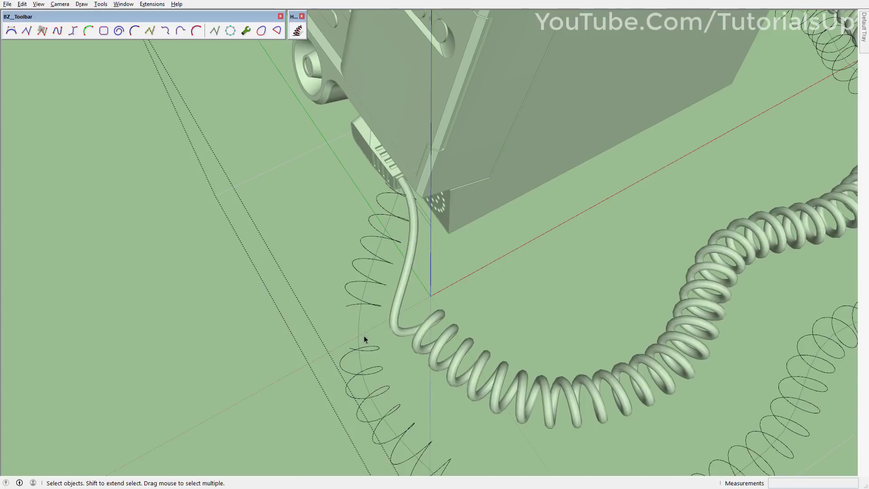
- Orbit and zoom in on the box and its top connectors
scroll(367, 244, down, 5)
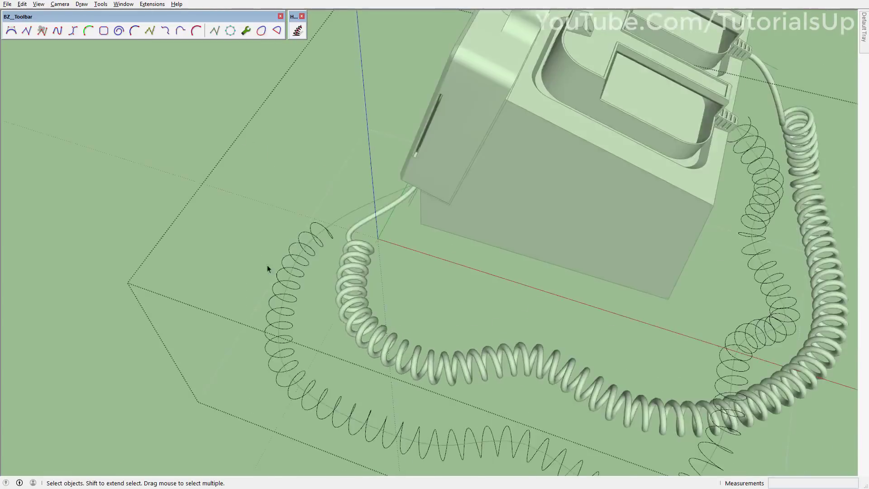
middle_drag(267, 268, 285, 237)
scroll(557, 373, up, 5)
middle_drag(557, 373, 538, 289)
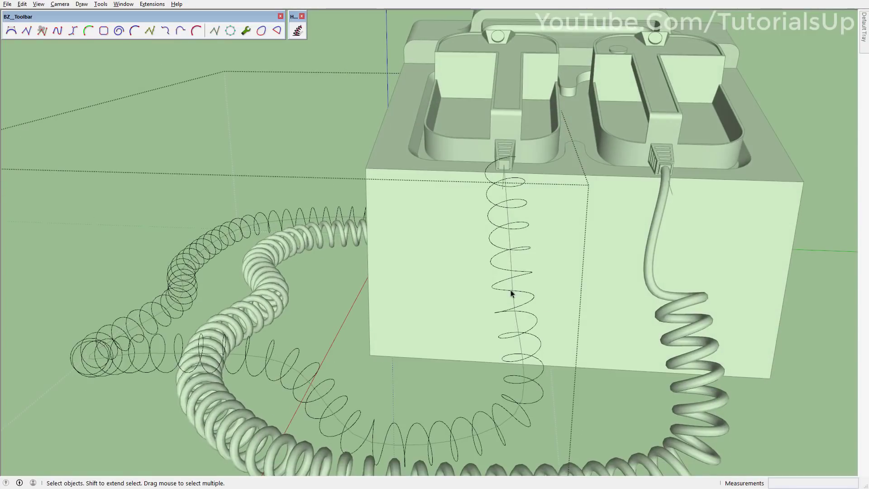
scroll(453, 155, down, 2)
scroll(520, 189, down, 2)
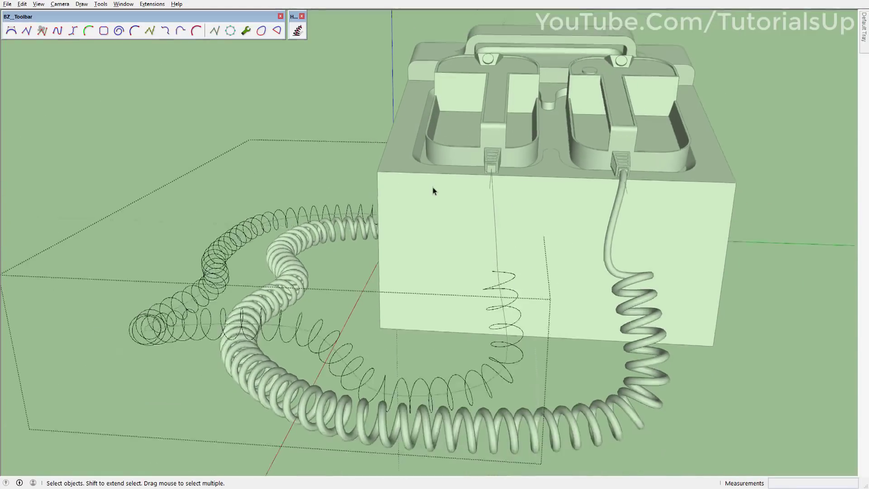
mouse_move(433, 186)
middle_down()
mouse_move(509, 259)
mouse_move(416, 277)
middle_up()
middle_drag(360, 345, 398, 310)
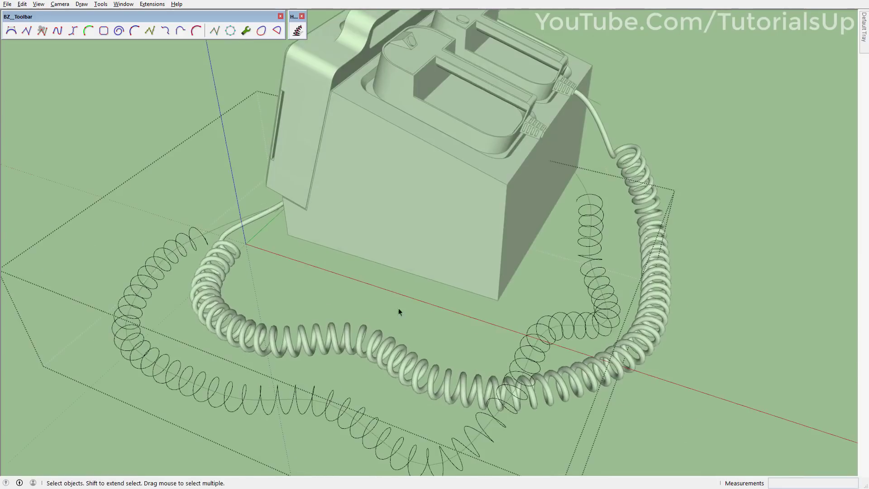
scroll(398, 311, up, 3)
middle_drag(388, 178, 475, 258)
scroll(443, 105, up, 2)
middle_drag(443, 105, 374, 178)
- Draw a Classic Bezier lead from the helix end past the box to the top connector
click(14, 31)
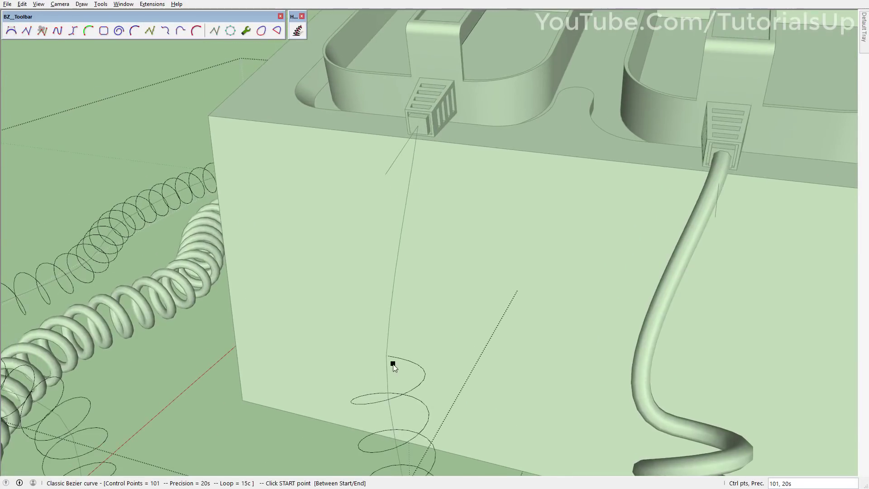
middle_drag(394, 362, 365, 361)
click(283, 340)
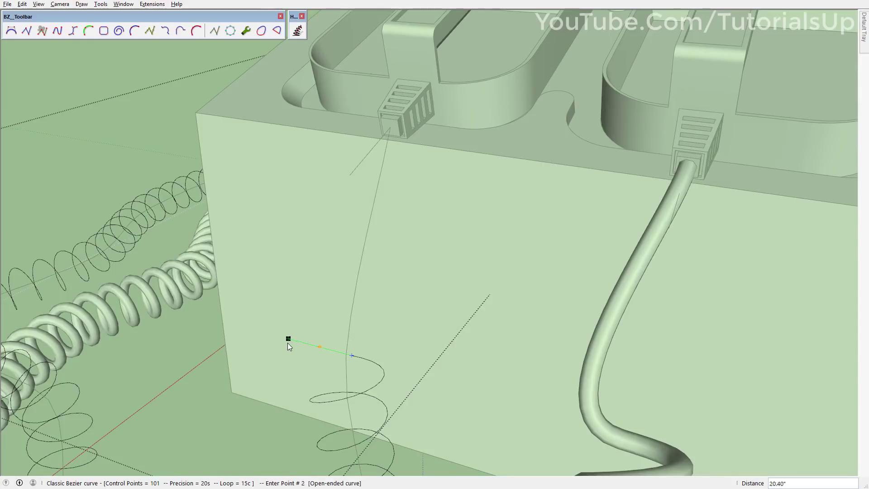
mouse_move(285, 338)
middle_down()
mouse_move(297, 348)
mouse_move(363, 313)
mouse_move(410, 230)
middle_up()
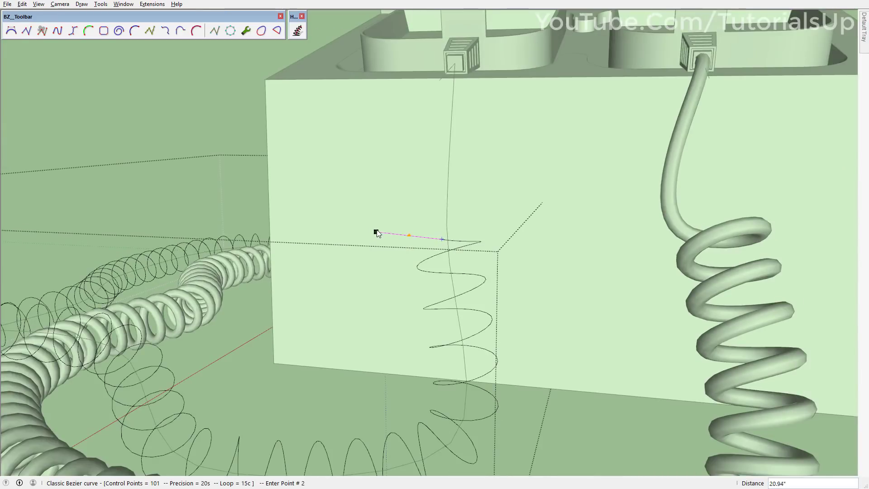
click(377, 232)
scroll(469, 94, up, 2)
double_click(453, 60)
- Add a fourth control point and pull it up to bend the lead smoothly
middle_drag(460, 113, 426, 244)
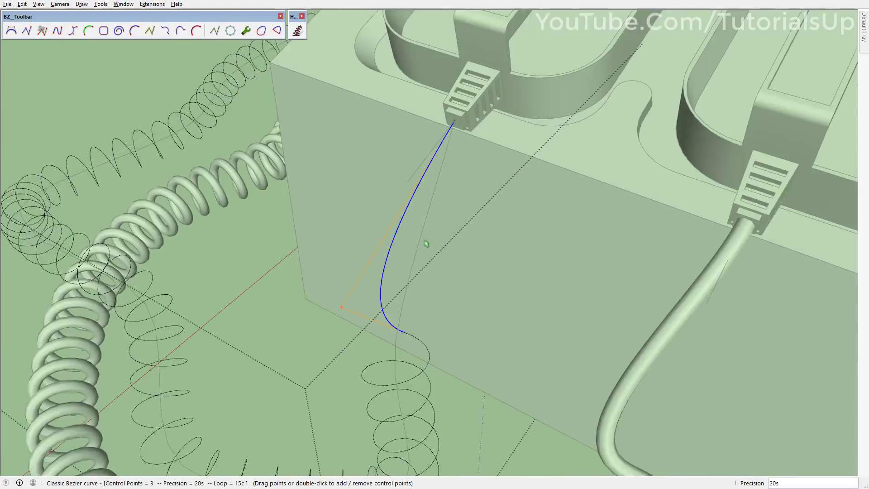
scroll(426, 244, up, 2)
double_click(405, 202)
drag(405, 201, 409, 172)
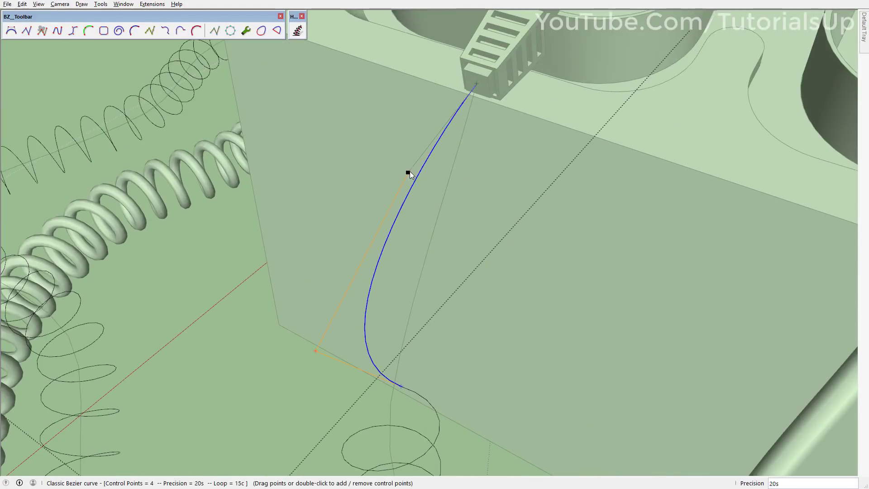
mouse_move(409, 172)
middle_down()
mouse_move(559, 229)
mouse_move(759, 217)
mouse_move(583, 249)
middle_up()
scroll(617, 249, down, 3)
scroll(345, 314, up, 3)
- Draw a Classic Bezier lead from the bare helix's end to the front plug
scroll(420, 326, up, 3)
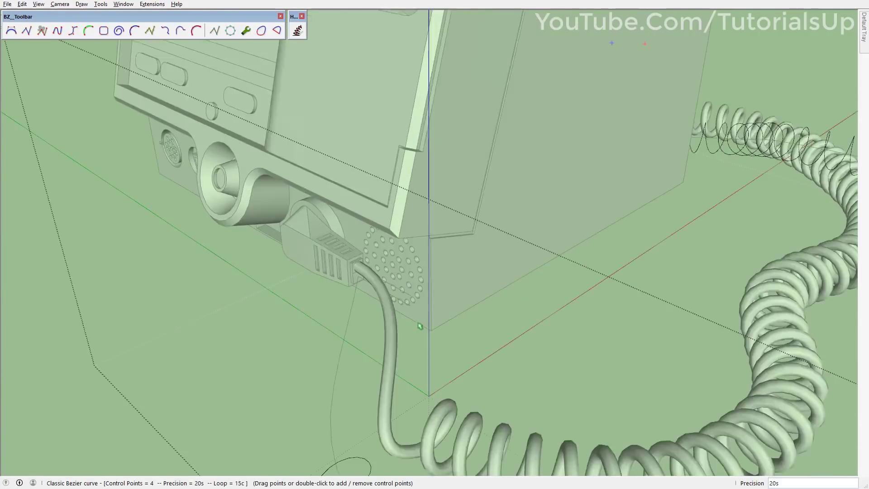
middle_drag(420, 326, 454, 276)
scroll(454, 276, down, 3)
scroll(397, 295, down, 1)
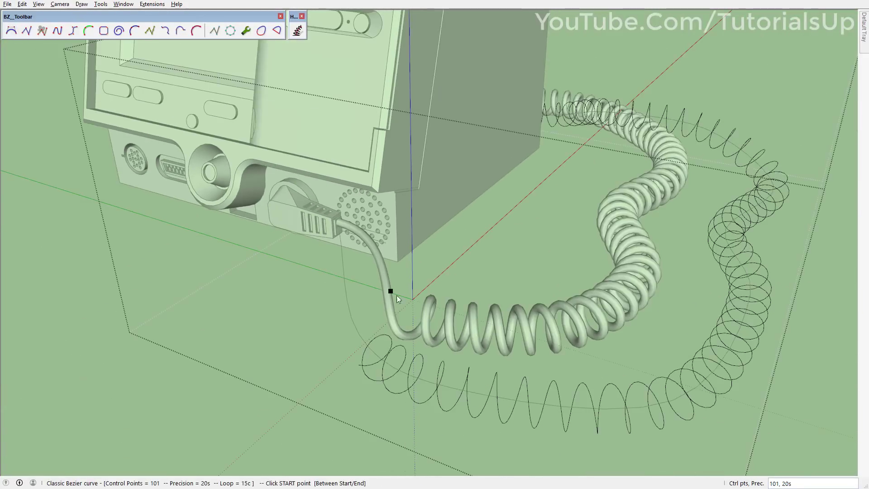
click(358, 366)
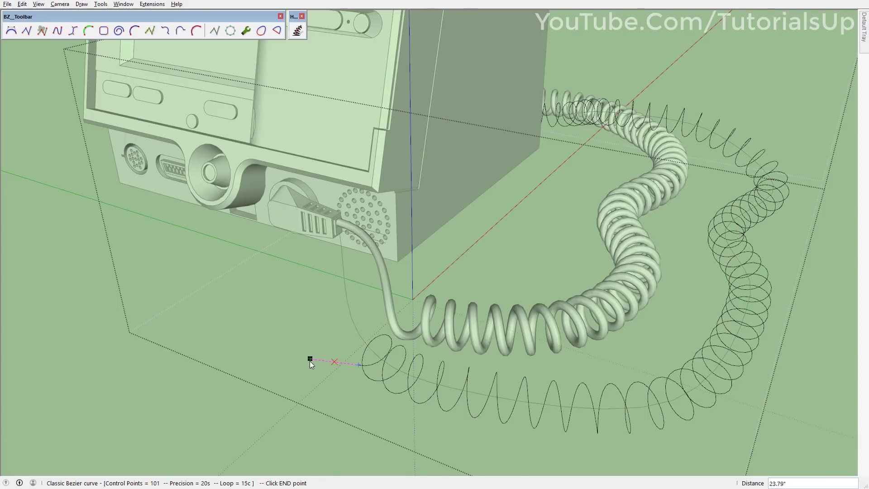
click(309, 361)
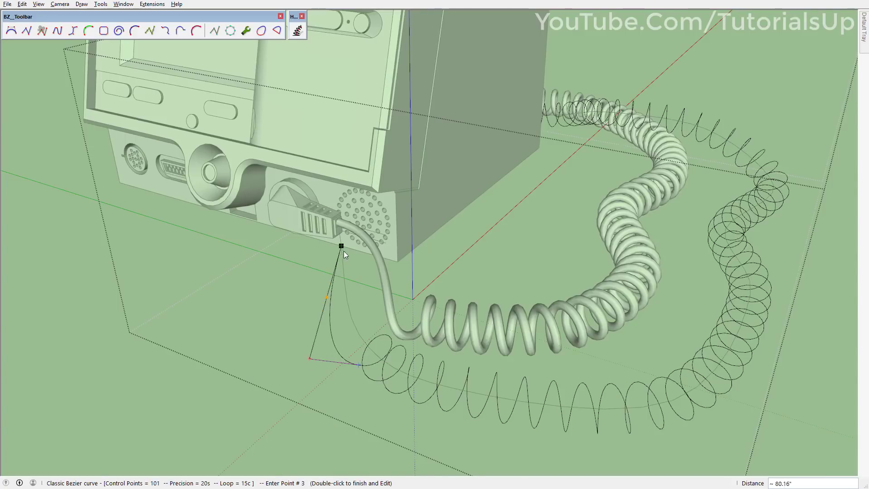
scroll(344, 251, up, 5)
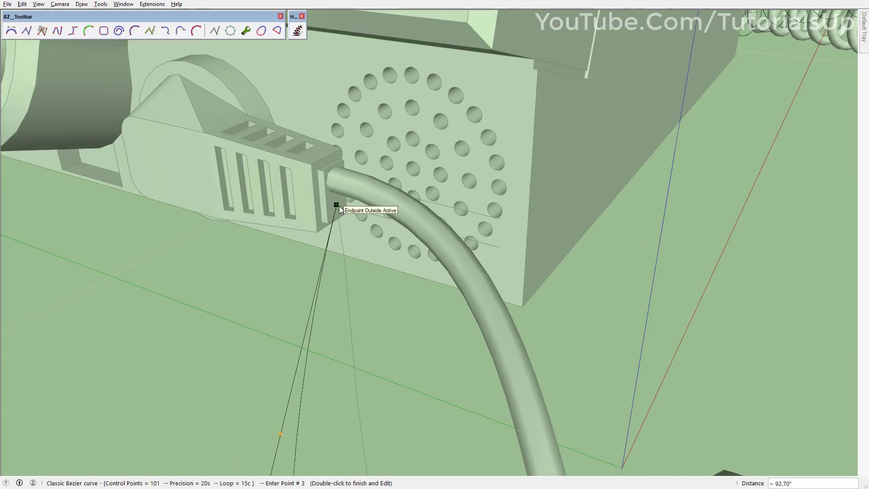
double_click(338, 206)
scroll(338, 206, down, 3)
- Drag the lead's control points to bend it alongside the existing cord, then exit the tool
middle_drag(339, 206, 197, 264)
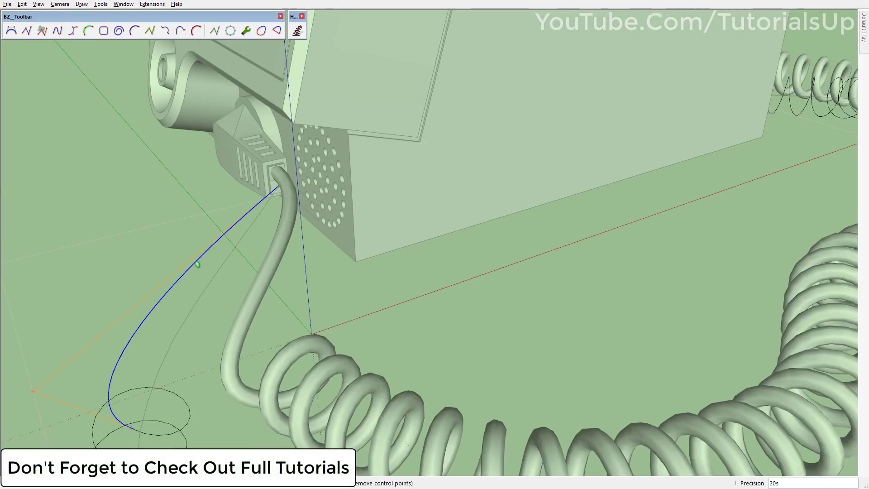
mouse_move(196, 264)
mouse_down()
mouse_move(186, 263)
mouse_move(310, 239)
mouse_up()
mouse_move(318, 223)
middle_down()
mouse_move(578, 145)
mouse_move(565, 223)
mouse_move(559, 213)
mouse_move(394, 311)
mouse_move(596, 381)
middle_up()
scroll(565, 223, up, 3)
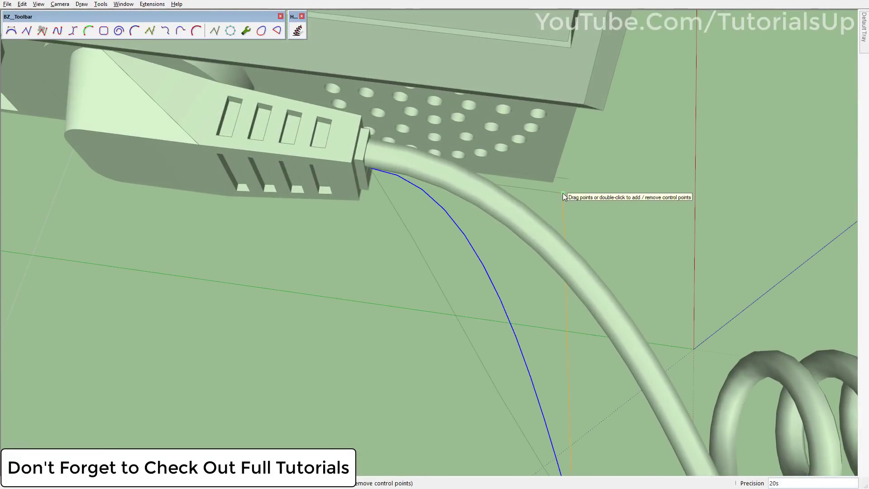
drag(563, 193, 721, 214)
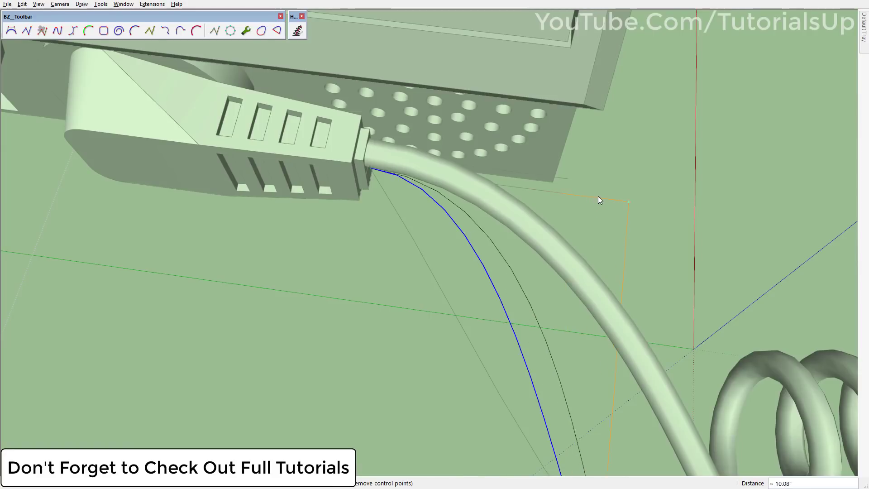
scroll(467, 228, down, 5)
mouse_move(467, 228)
middle_down()
mouse_move(411, 240)
mouse_move(421, 227)
middle_up()
key(space)
scroll(411, 230, up, 5)
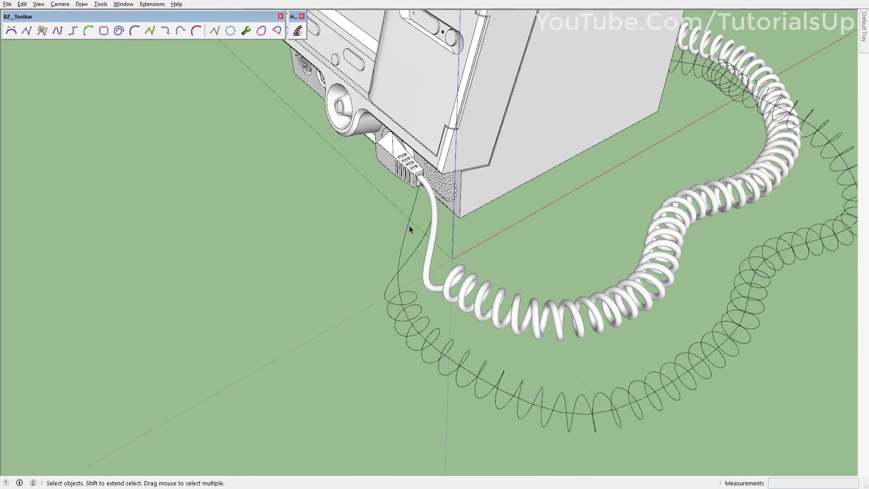
scroll(406, 234, down, 2)
scroll(384, 304, down, 3)
shift+middle_drag(384, 304, 467, 225)
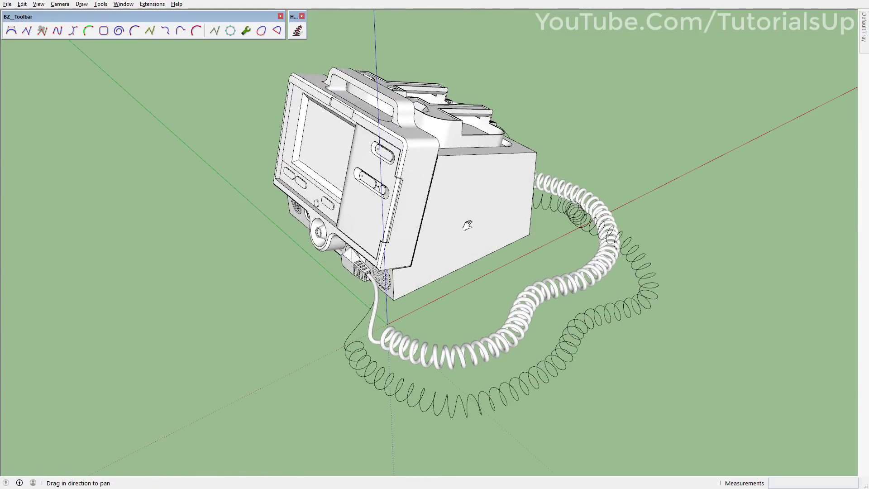
- Pipe the second helix and its lead with Pipe Along Path at 4.50" outside diameter
click(358, 329)
mouse_move(358, 329)
middle_down()
mouse_move(252, 243)
mouse_move(353, 324)
middle_up()
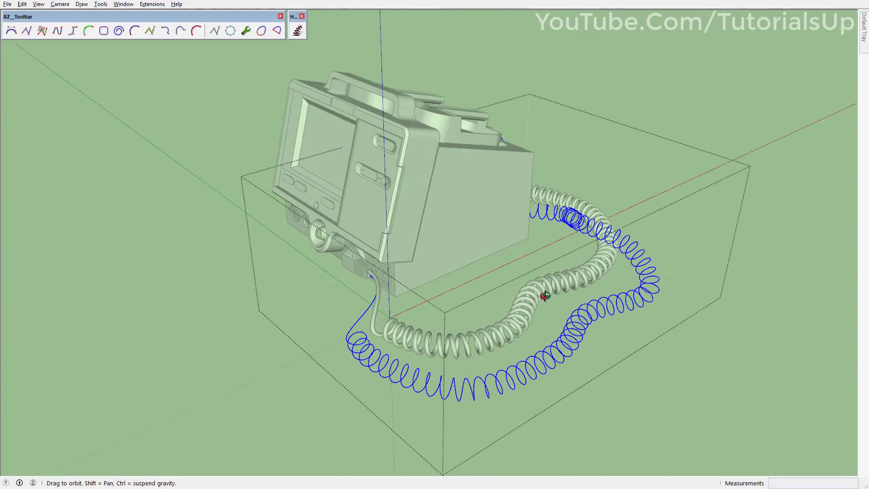
click(149, 9)
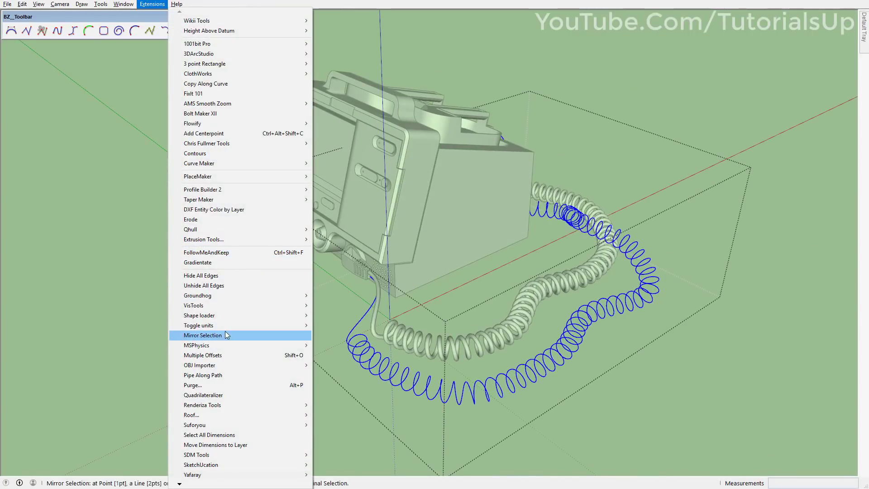
click(226, 376)
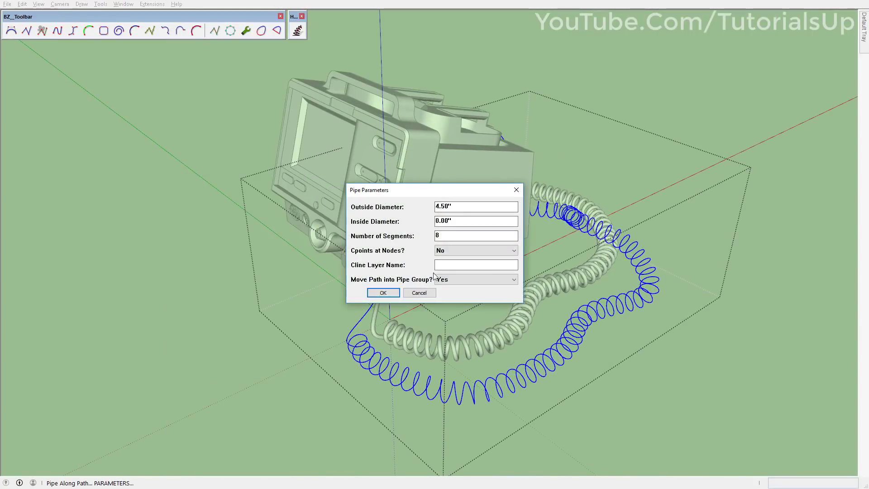
click(379, 295)
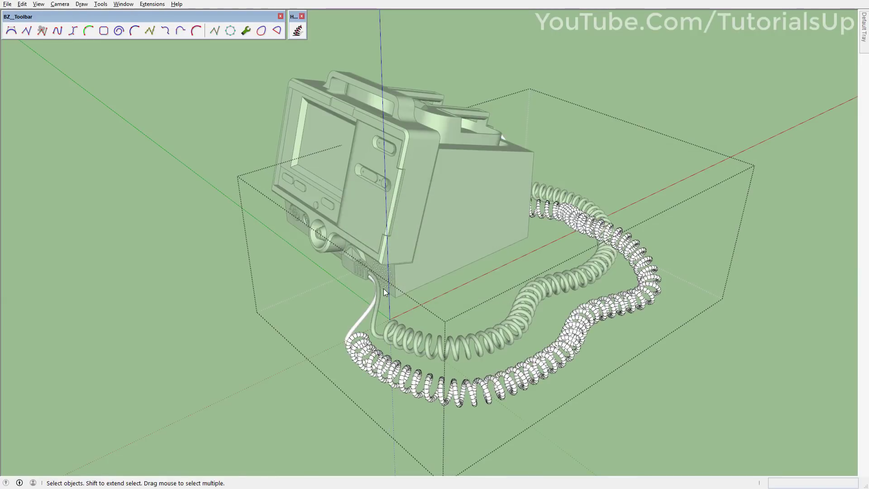
middle_drag(384, 289, 497, 314)
- Soften the second piped cord's edges to about 45 degrees in the Default Tray
click(497, 314)
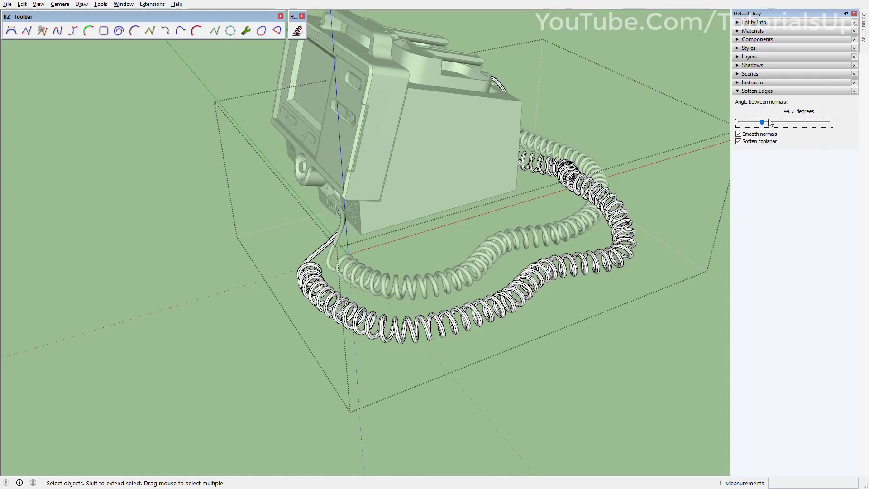
drag(764, 122, 770, 123)
click(604, 243)
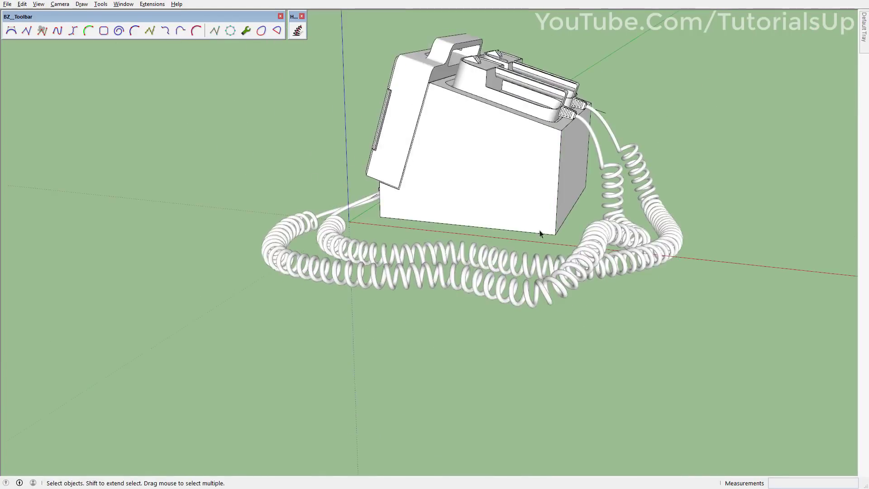
mouse_move(547, 250)
middle_down()
mouse_move(222, 202)
mouse_move(452, 188)
mouse_move(257, 249)
middle_up()
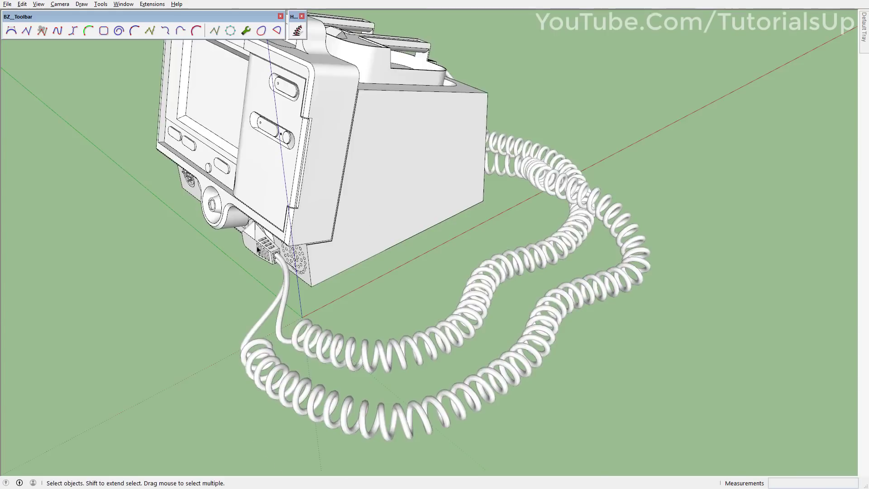
scroll(257, 249, up, 5)
scroll(324, 251, down, 5)
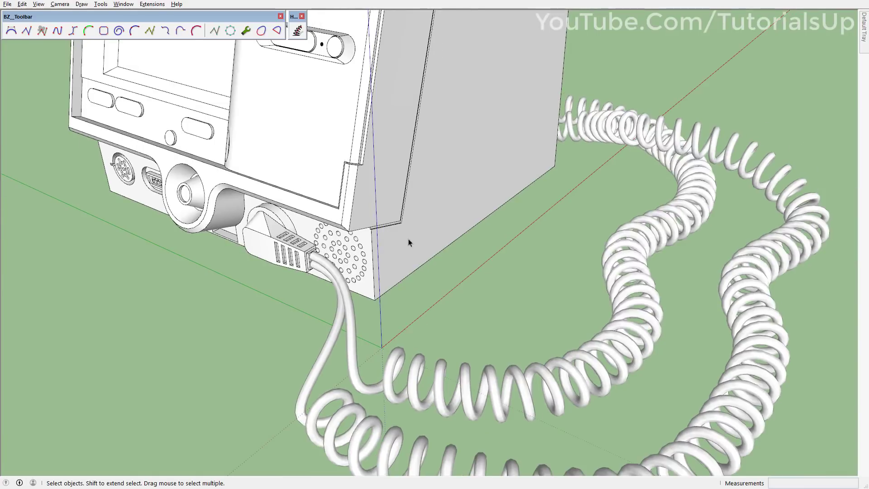
mouse_move(408, 238)
middle_down()
mouse_move(227, 126)
mouse_move(124, 185)
middle_up()
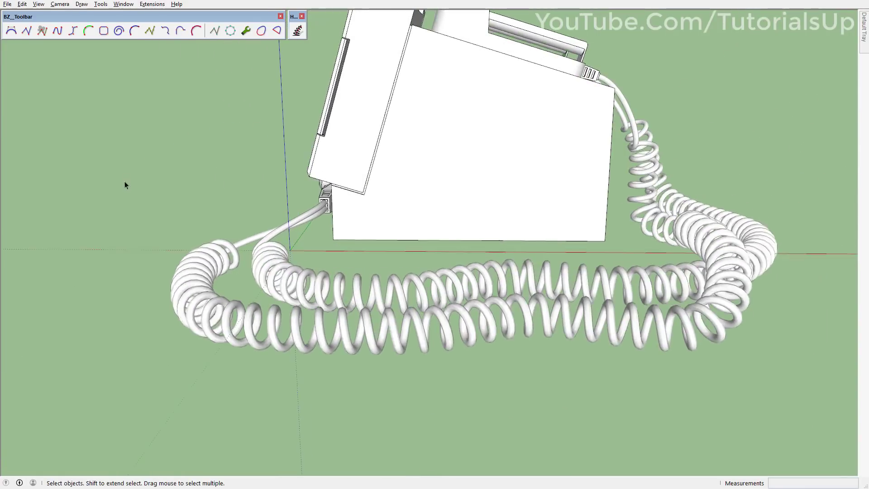
mouse_move(479, 254)
middle_down()
mouse_move(344, 286)
mouse_move(609, 289)
mouse_move(346, 273)
mouse_move(360, 259)
middle_up()
scroll(399, 268, up, 3)
scroll(326, 294, up, 2)
scroll(326, 295, down, 5)
scroll(346, 273, down, 3)
scroll(360, 259, up, 3)
mouse_move(457, 221)
middle_down()
mouse_move(549, 350)
mouse_move(404, 313)
mouse_move(451, 289)
mouse_move(466, 322)
mouse_move(501, 293)
mouse_move(632, 286)
middle_up()
scroll(405, 312, up, 3)
scroll(404, 312, up, 2)
scroll(404, 312, down, 3)
scroll(404, 313, down, 3)
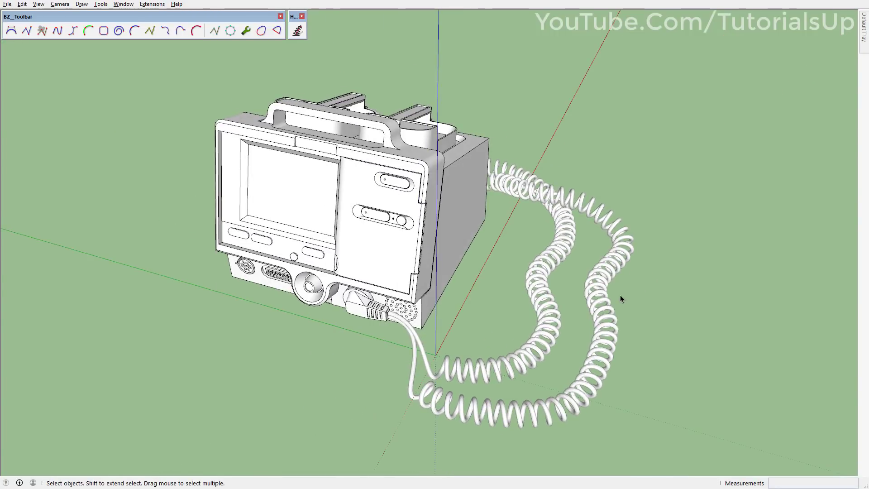